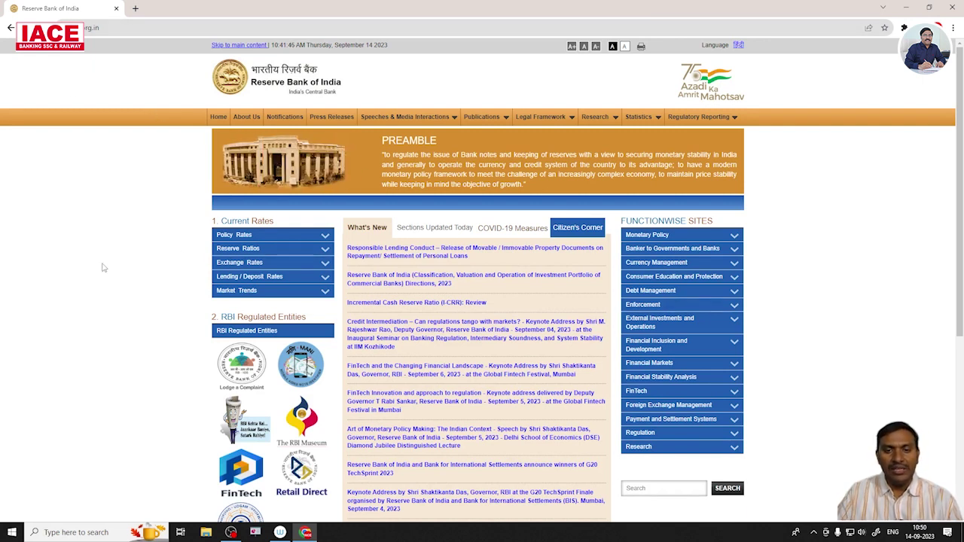
From the RBI footer, open Opportunities@RBI and show its Current Vacancies list.
{"action": "scroll", "coordinate": [441, 222], "scroll_direction": "down", "scroll_amount": 4}
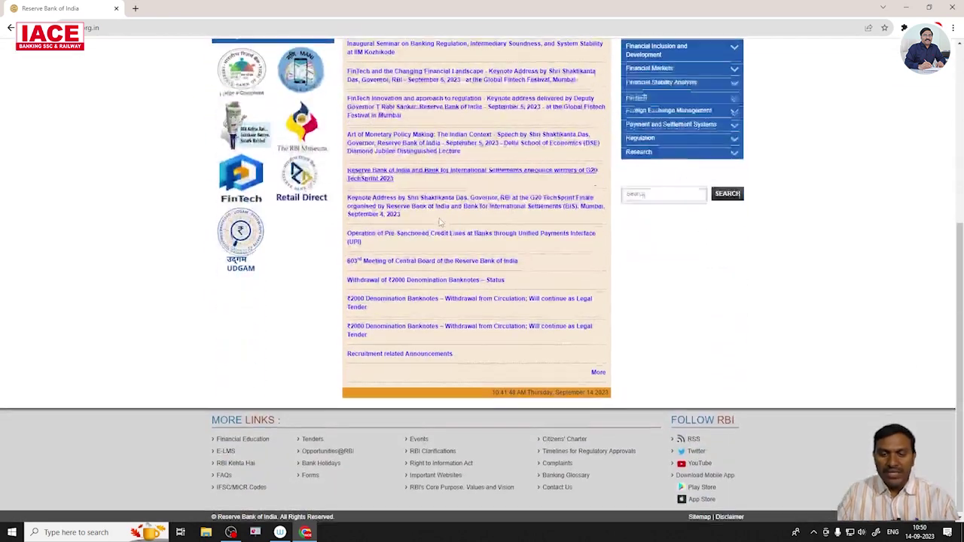
{"action": "left_click", "coordinate": [325, 450]}
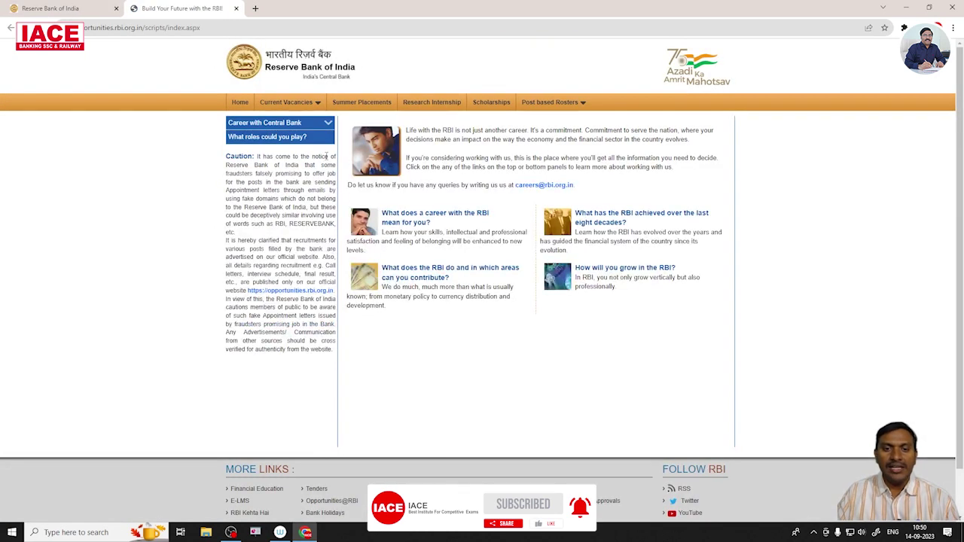
{"action": "mouse_move", "coordinate": [290, 109]}
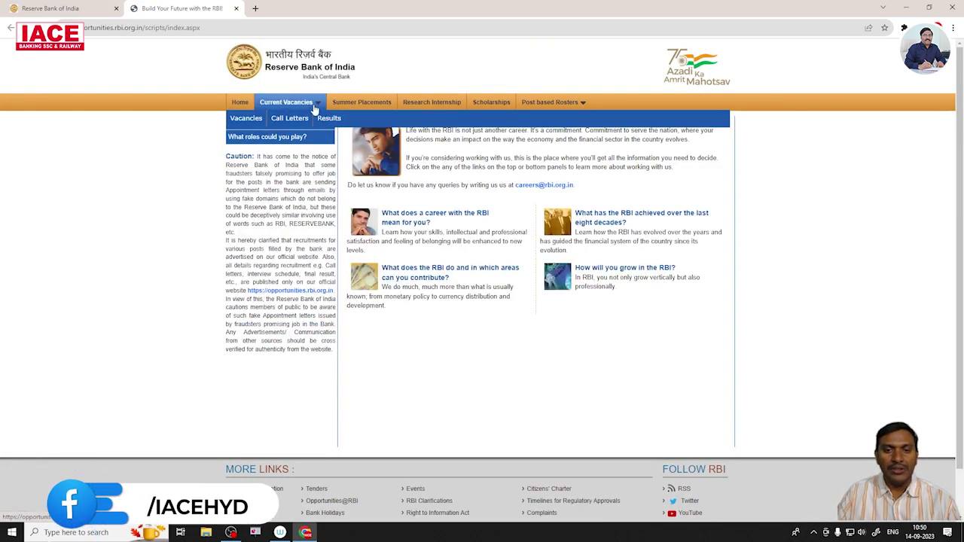
{"action": "left_click", "coordinate": [245, 121]}
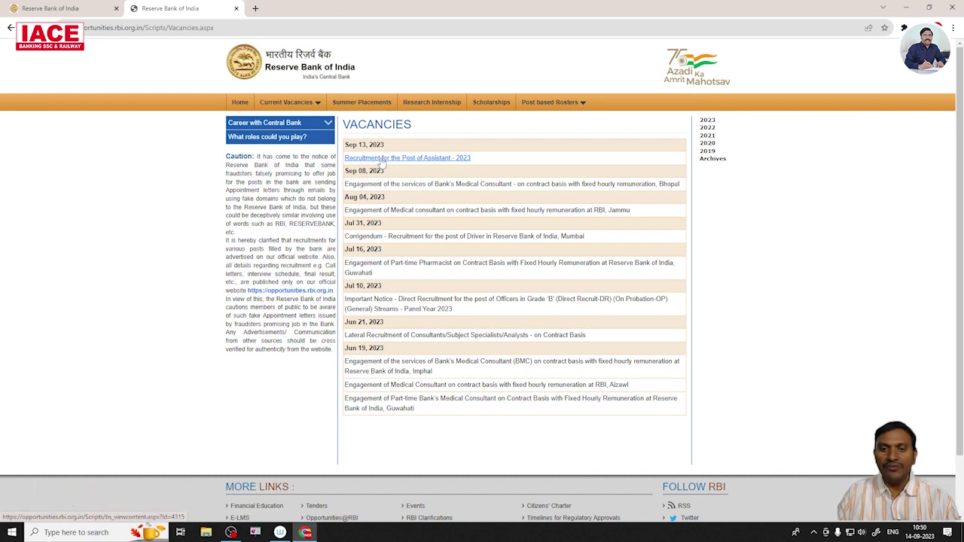
Read the 'Recruitment for the Post of Assistant - 2023' notice and follow its online application link.
{"action": "left_click", "coordinate": [408, 160]}
{"action": "scroll", "coordinate": [488, 219], "scroll_direction": "down", "scroll_amount": 1}
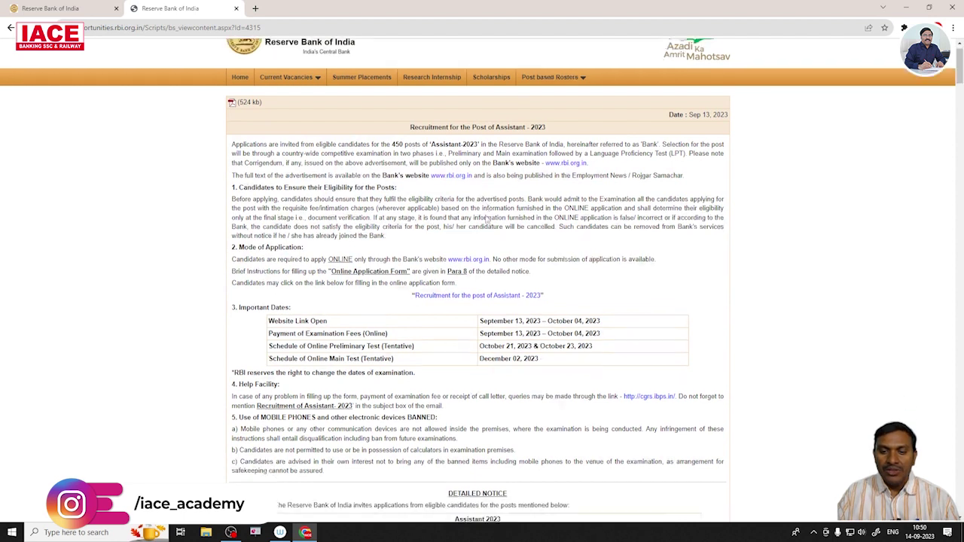
{"action": "scroll", "coordinate": [486, 219], "scroll_direction": "down", "scroll_amount": 1}
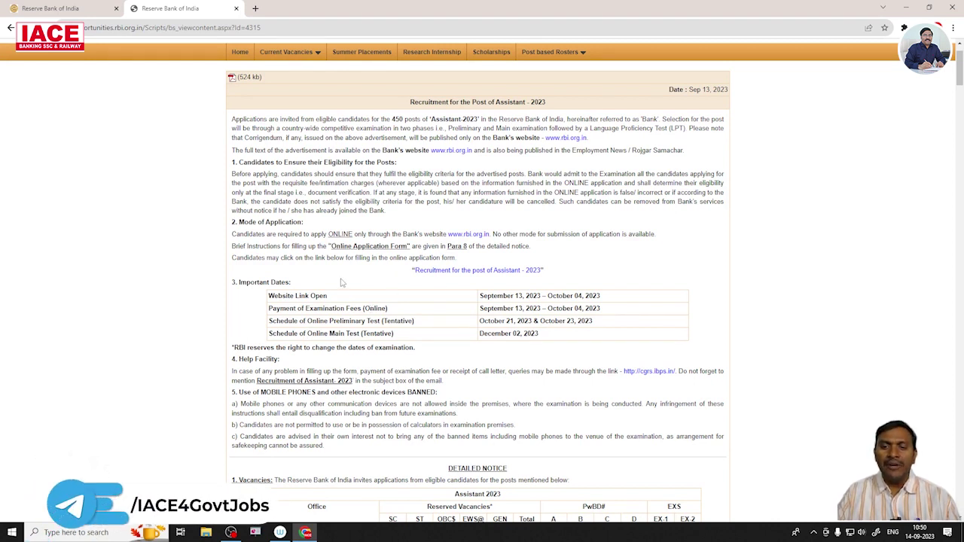
{"action": "left_click", "coordinate": [480, 271]}
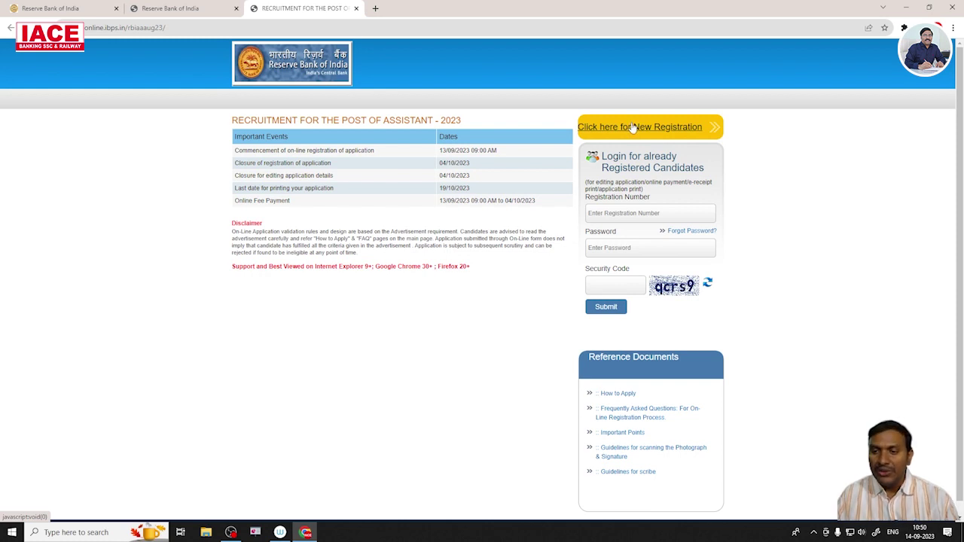
Choose 'Click here for New Registration' to get the blank Basic Info form.
{"action": "left_click", "coordinate": [633, 128]}
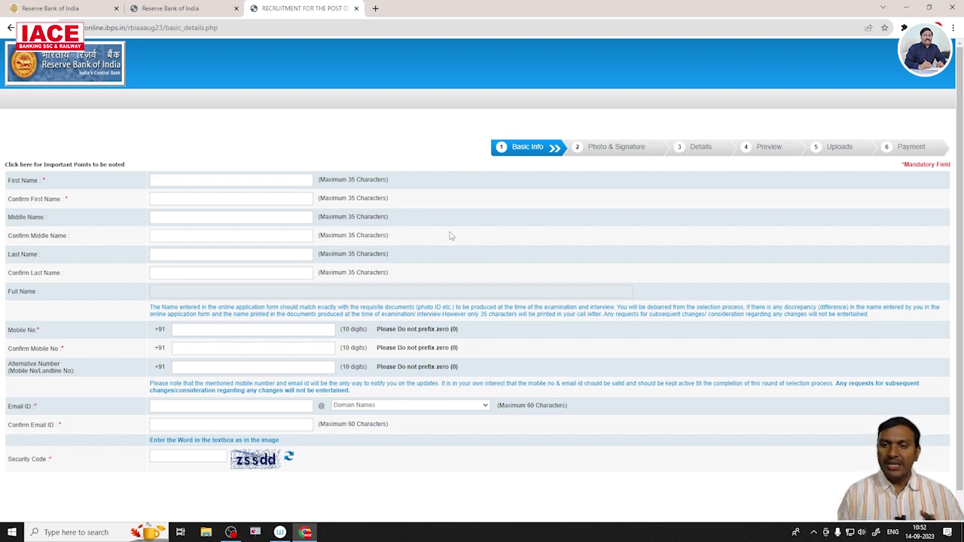
Enter and confirm the candidate's first name, then begin entering the last name.
{"action": "type", "text": "r"}
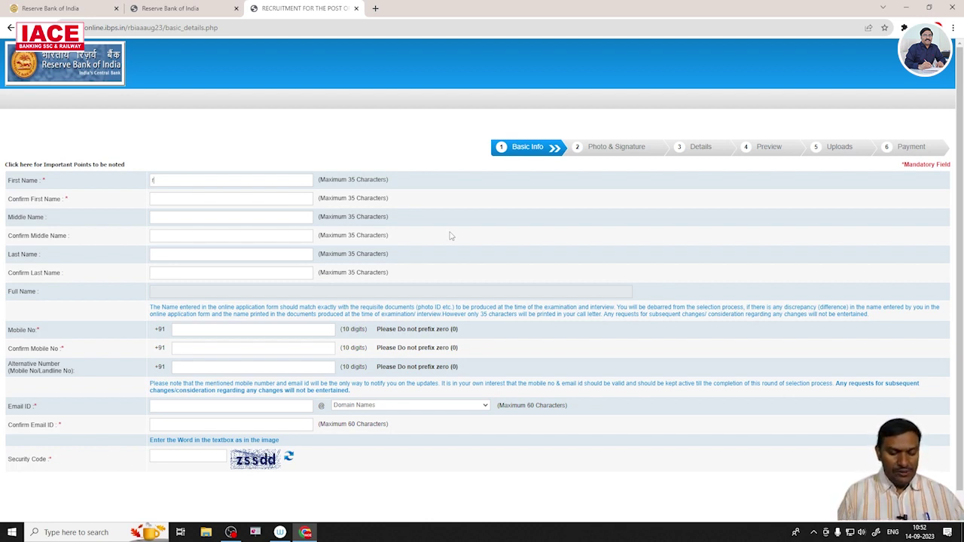
{"action": "type", "text": "RAVITE"}
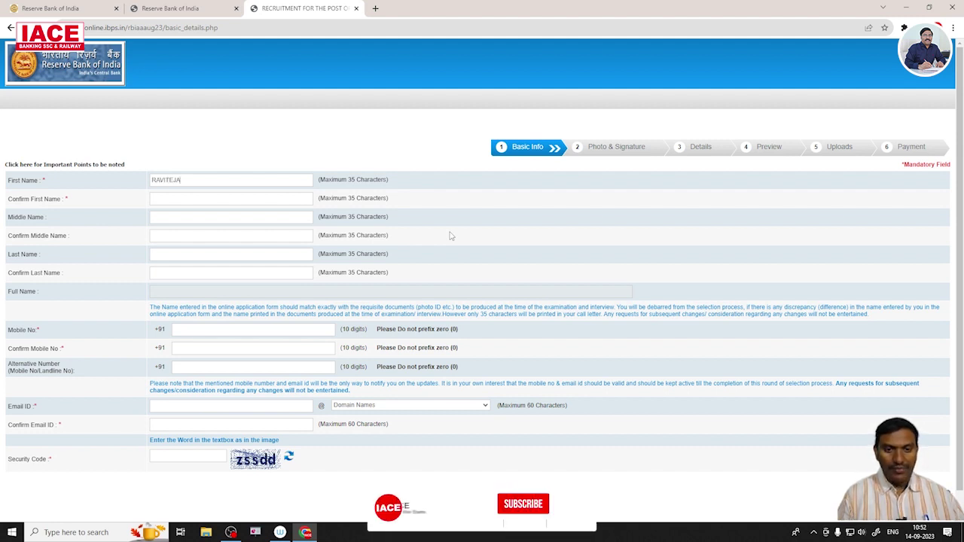
{"action": "type", "text": "JA"}
{"action": "left_click", "coordinate": [179, 198]}
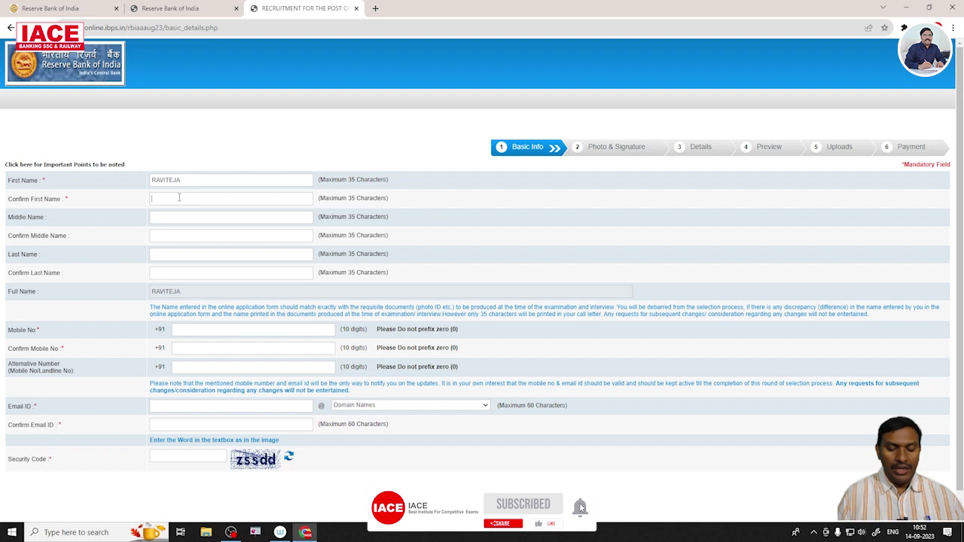
{"action": "type", "text": "RAVITEJA"}
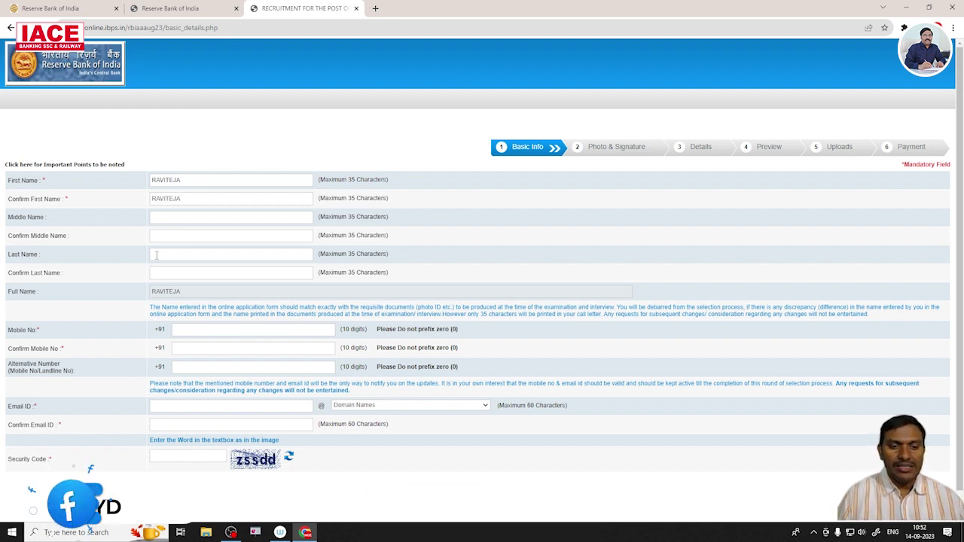
{"action": "left_click", "coordinate": [255, 254]}
{"action": "type", "text": "A"}
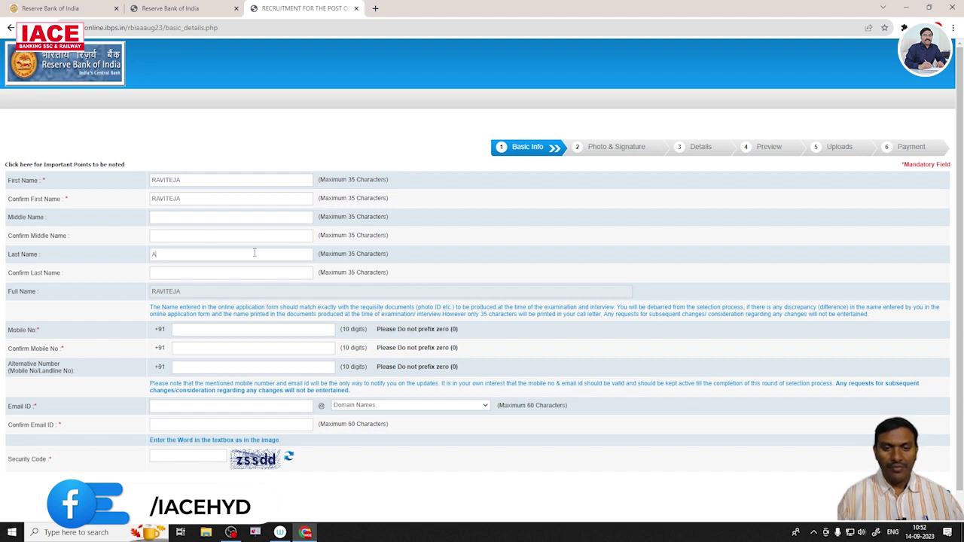
{"action": "type", "text": "A"}
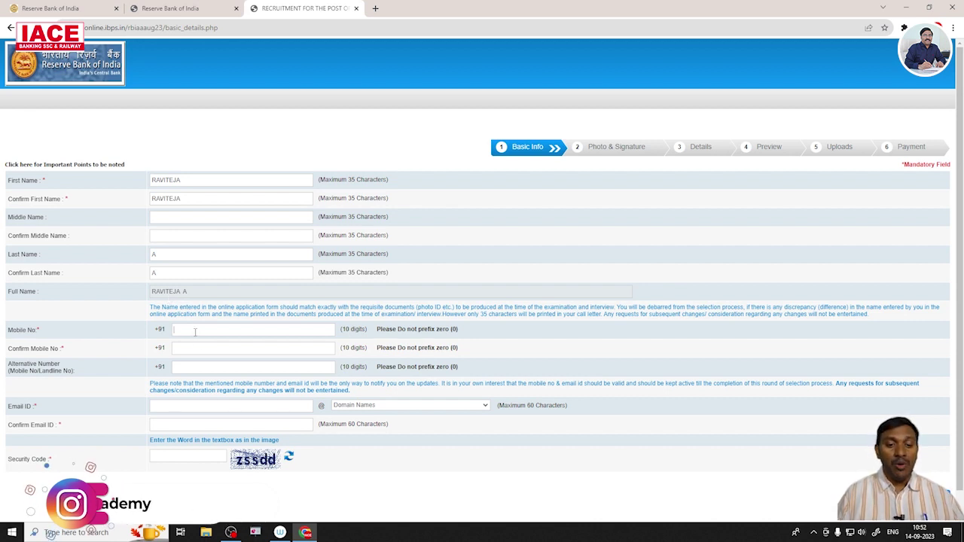
Enter and confirm the candidate's mobile number.
{"action": "left_click", "coordinate": [278, 333]}
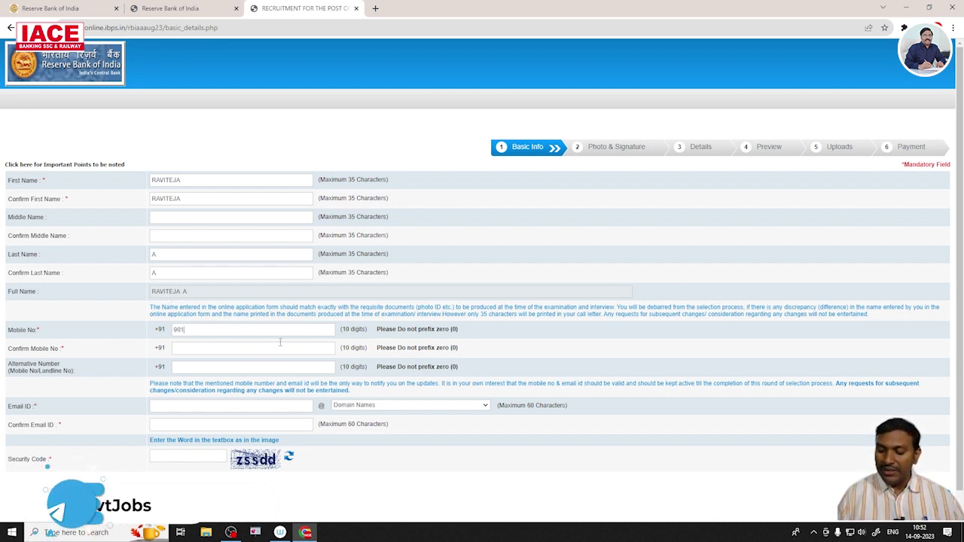
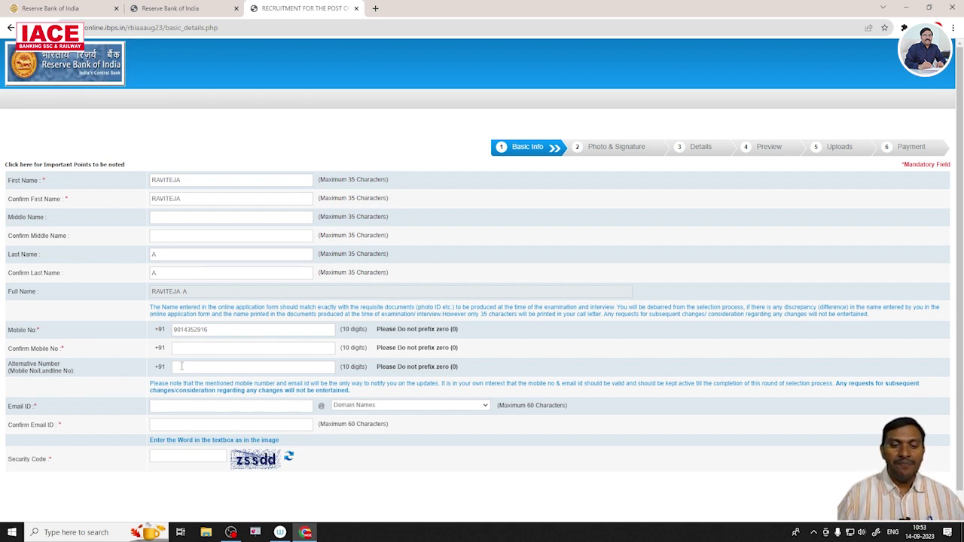
{"action": "type", "text": "14352916"}
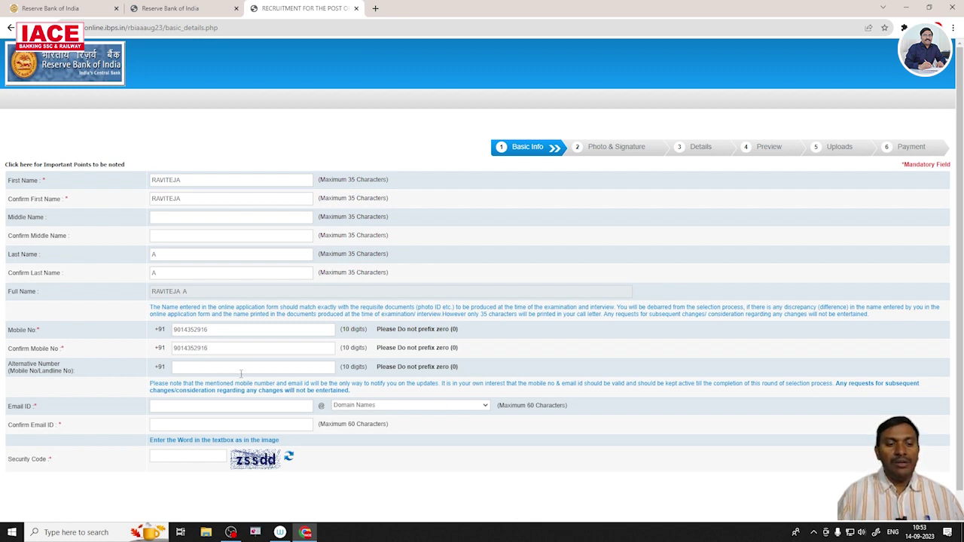
{"action": "left_click", "coordinate": [212, 367]}
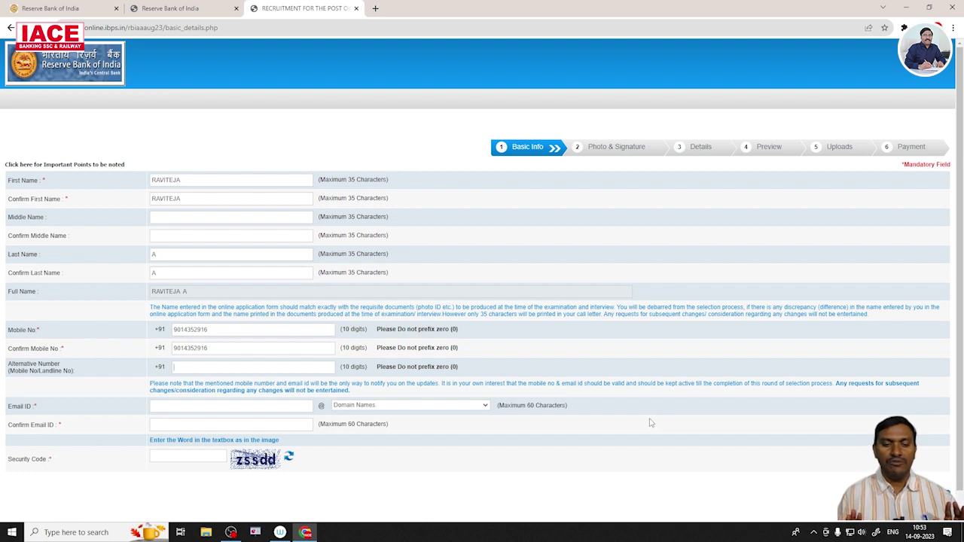
Enter the candidate's e-mail ID with the gmail.com domain and confirm the full address.
{"action": "left_click", "coordinate": [188, 406]}
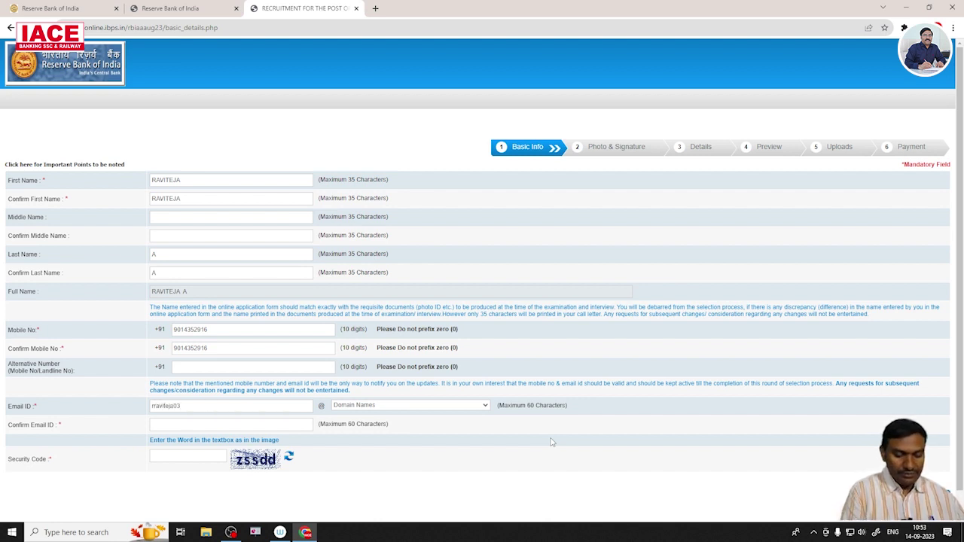
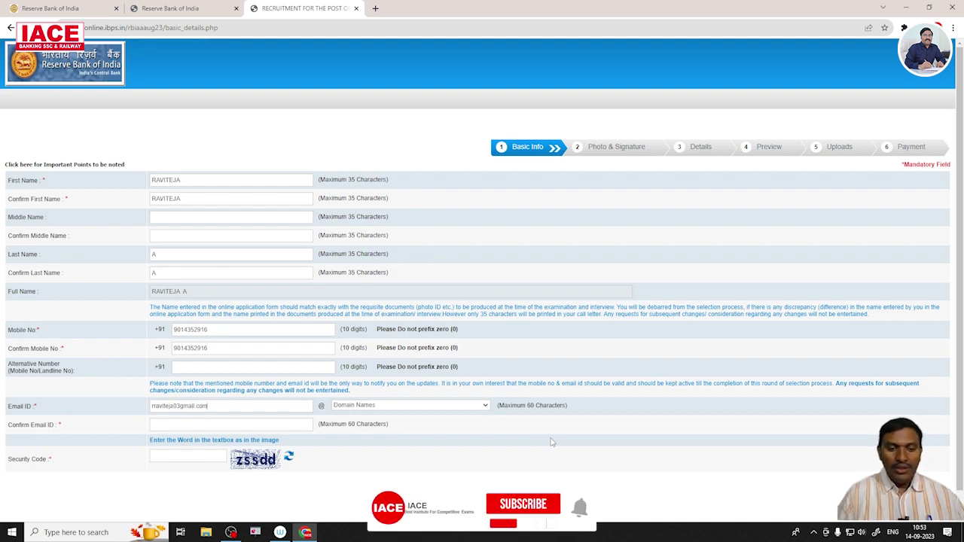
{"action": "left_click", "coordinate": [421, 407]}
{"action": "left_click", "coordinate": [399, 432]}
{"action": "left_click", "coordinate": [209, 423]}
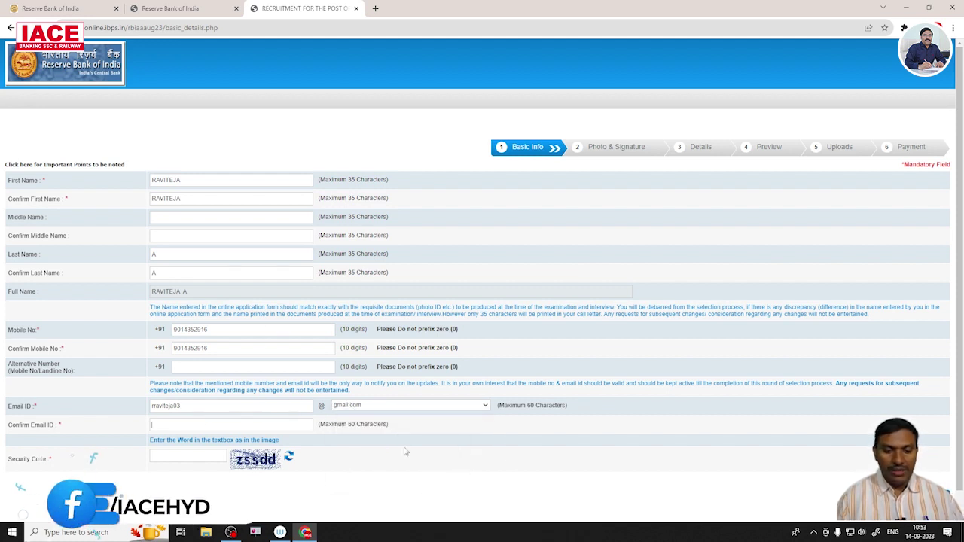
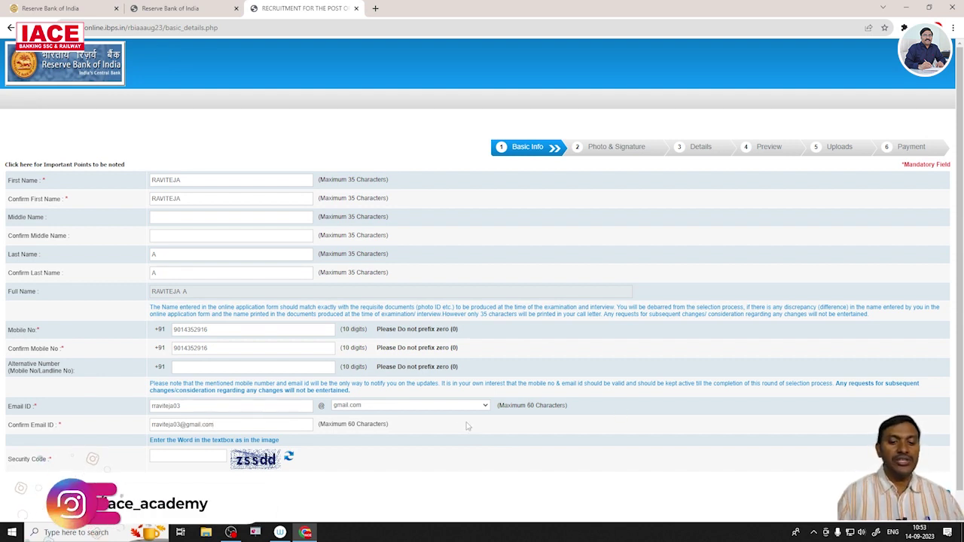
{"action": "key", "text": "Tab"}
Fill in the security code and save the Basic Info with Save & Next.
{"action": "scroll", "coordinate": [527, 433], "scroll_direction": "down", "scroll_amount": 1}
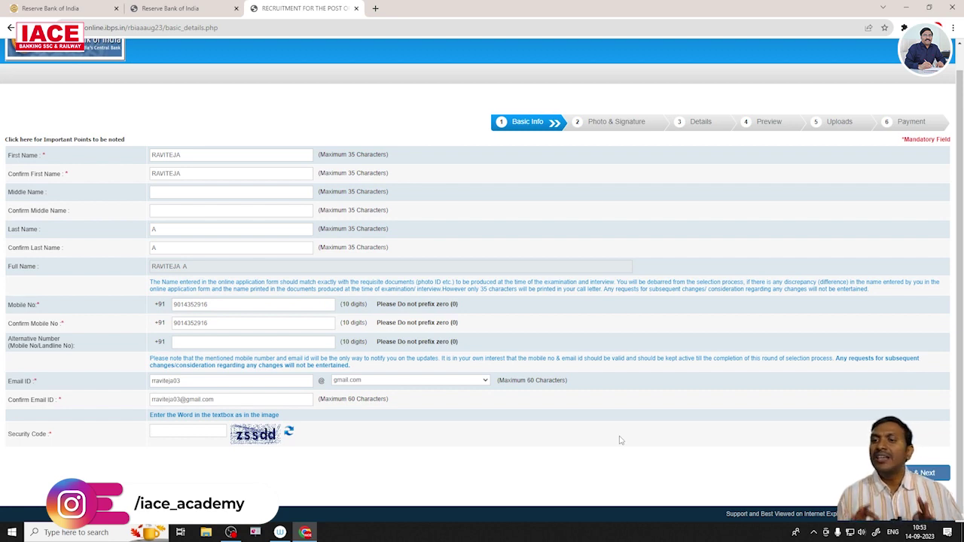
{"action": "type", "text": "zssdd"}
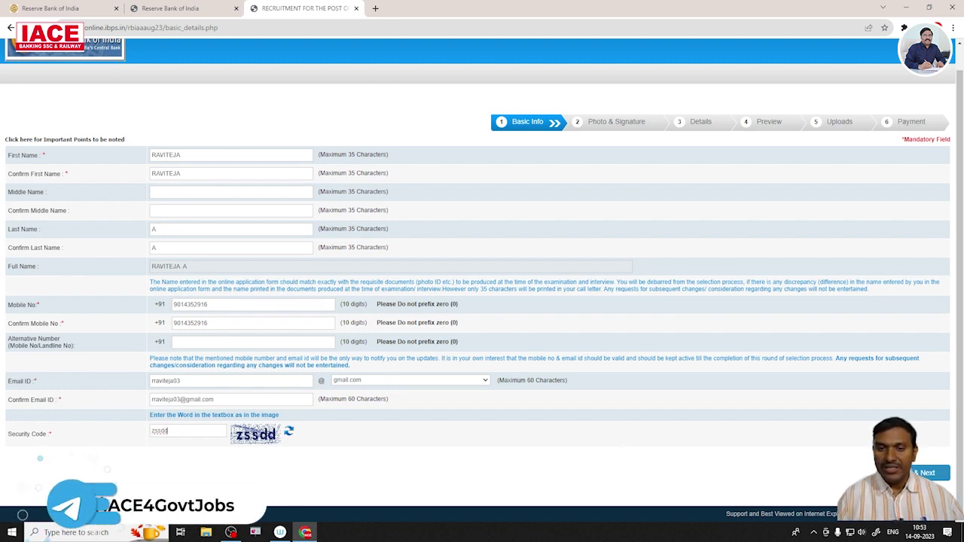
{"action": "left_click", "coordinate": [926, 473]}
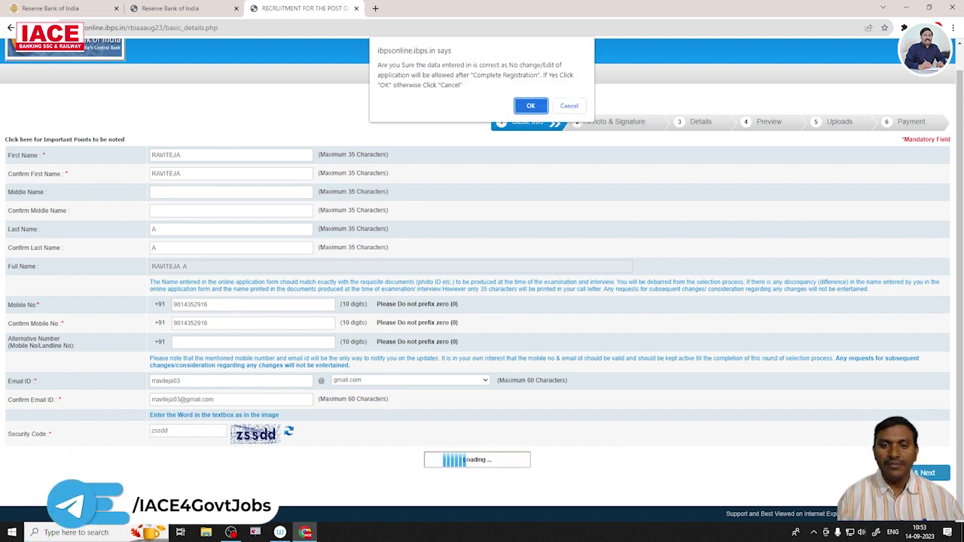
Confirm the basic details, upload the prsimge photo, and tick its validity confirmation.
{"action": "left_click", "coordinate": [535, 107]}
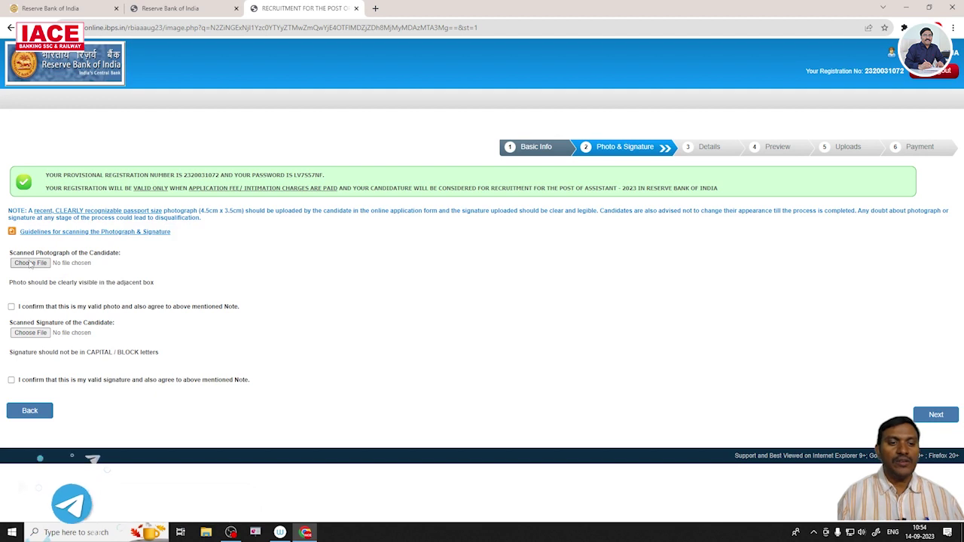
{"action": "left_click", "coordinate": [31, 263]}
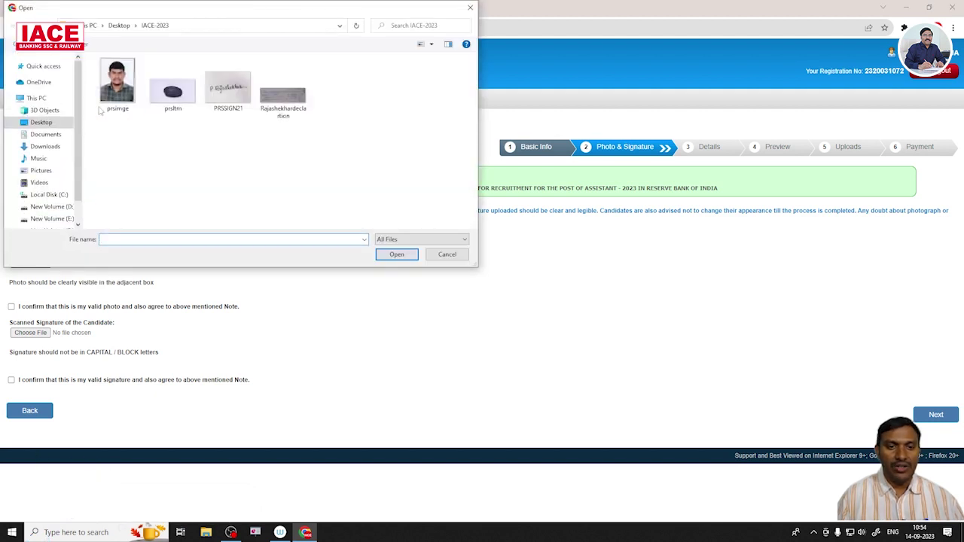
{"action": "left_click", "coordinate": [117, 89]}
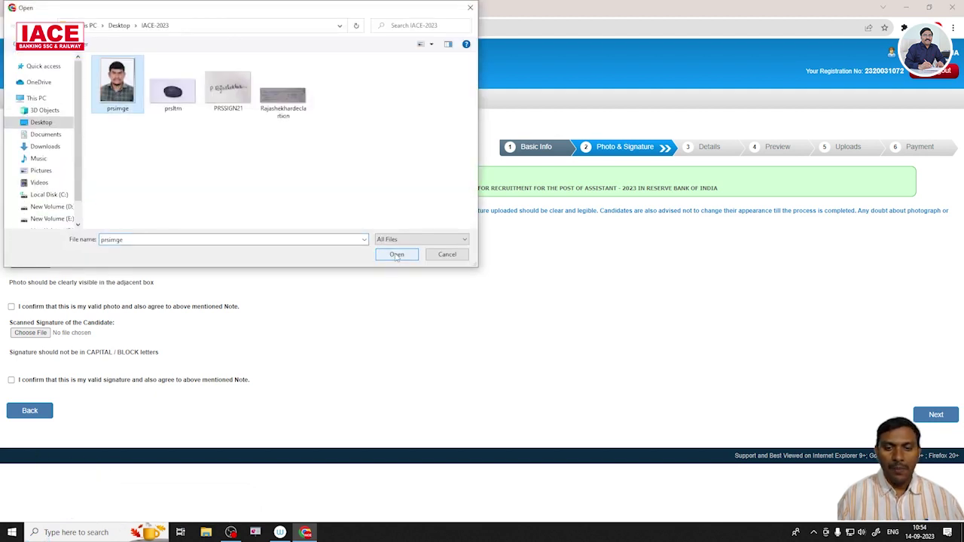
{"action": "left_click", "coordinate": [397, 255]}
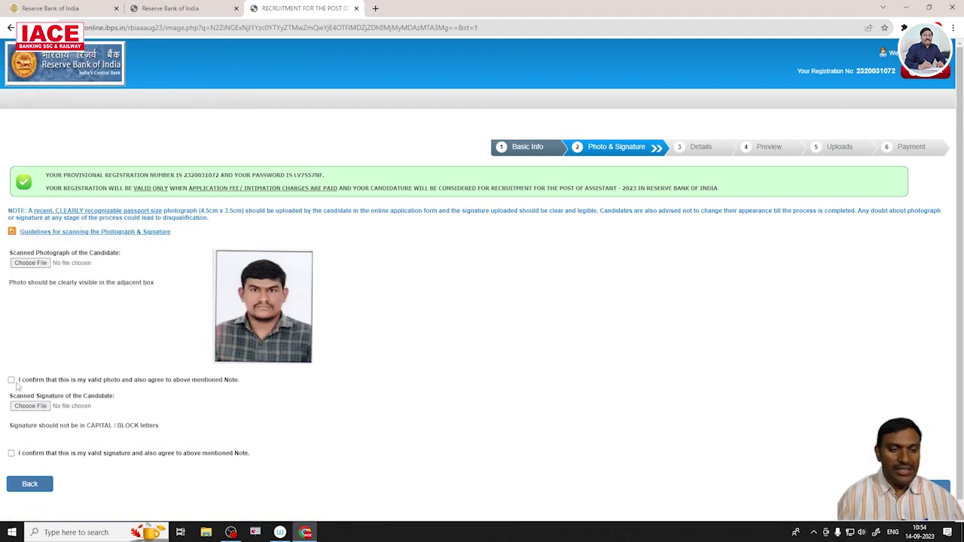
{"action": "left_click", "coordinate": [12, 381]}
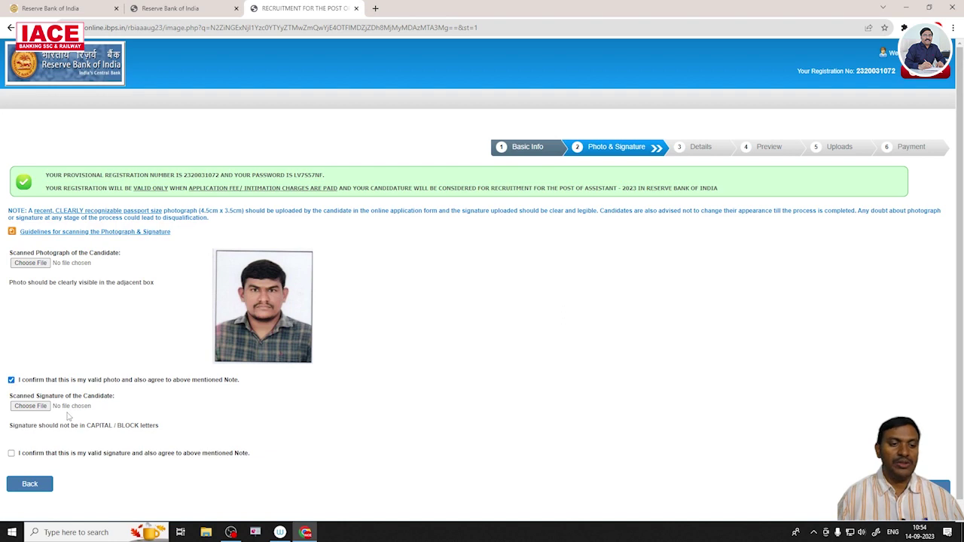
Upload the PRSSIGN21 signature image and tick its validity confirmation.
{"action": "left_click", "coordinate": [39, 409]}
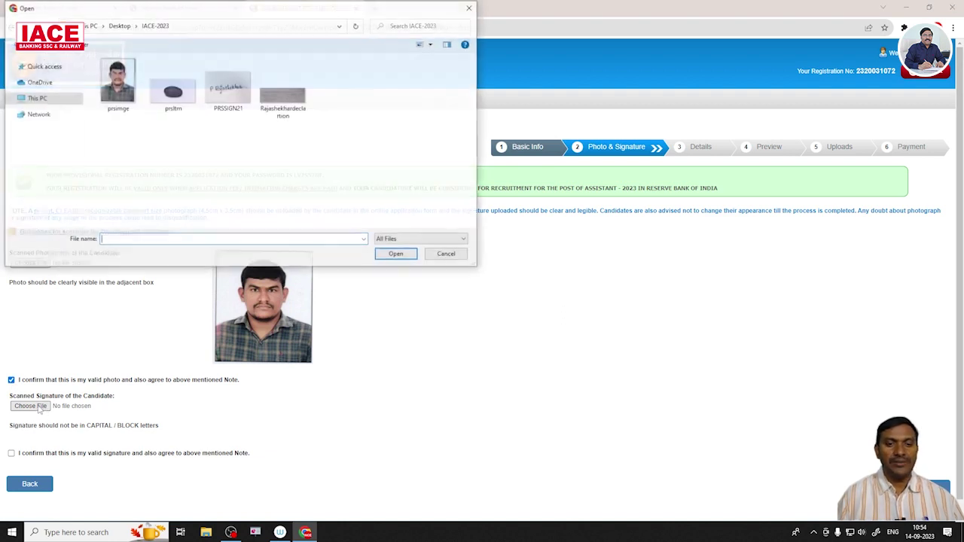
{"action": "left_click", "coordinate": [228, 84]}
{"action": "left_click", "coordinate": [396, 254]}
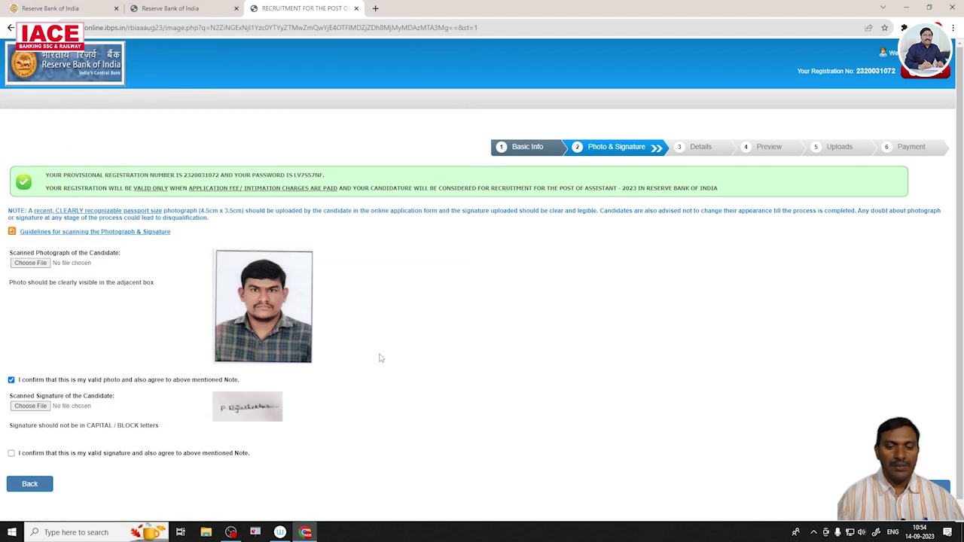
{"action": "left_click", "coordinate": [11, 453]}
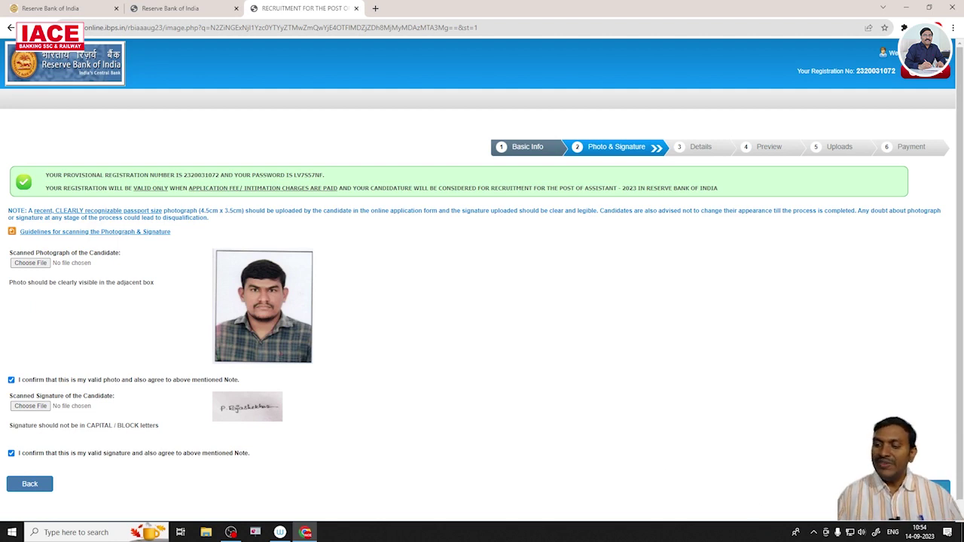
Advance to the Details form and set the category to OBC, accepting the warning.
{"action": "left_click", "coordinate": [923, 486]}
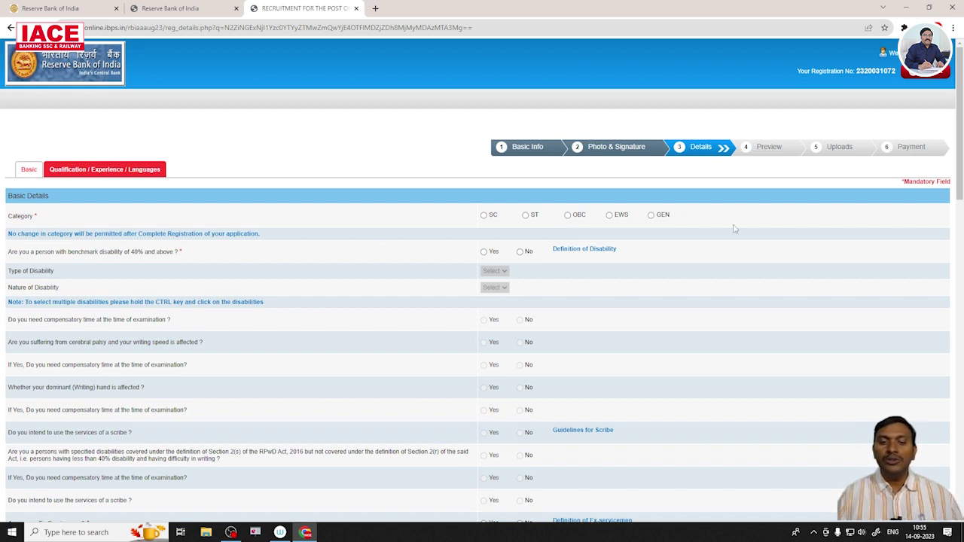
{"action": "left_click", "coordinate": [570, 216]}
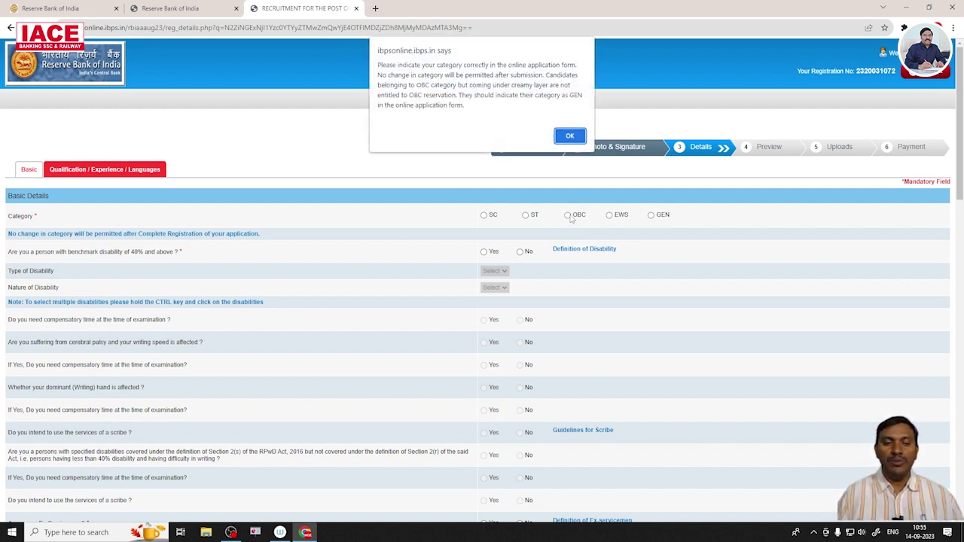
{"action": "left_click", "coordinate": [570, 134]}
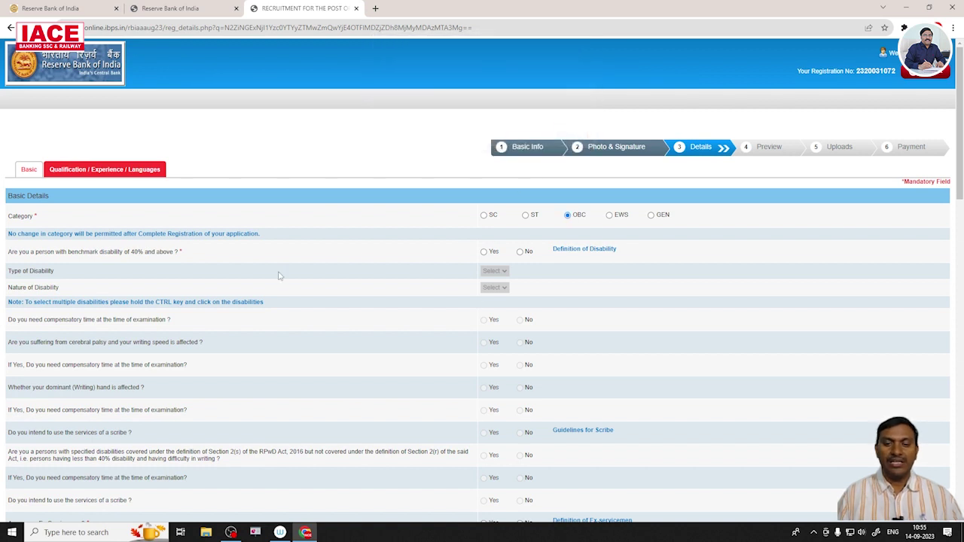
Review the disability type and nature options, then answer No to 40% benchmark disability.
{"action": "left_click", "coordinate": [485, 253]}
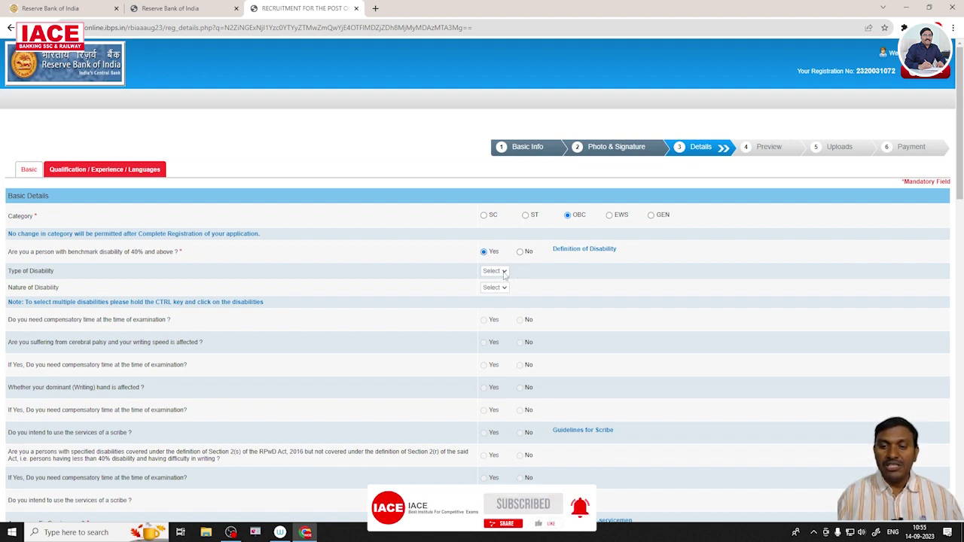
{"action": "left_click", "coordinate": [504, 272]}
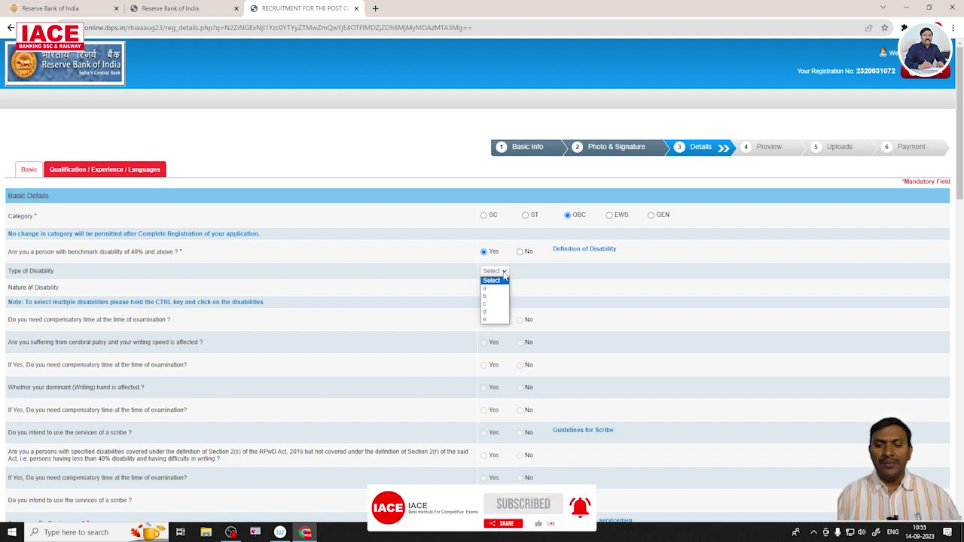
{"action": "left_click", "coordinate": [505, 287]}
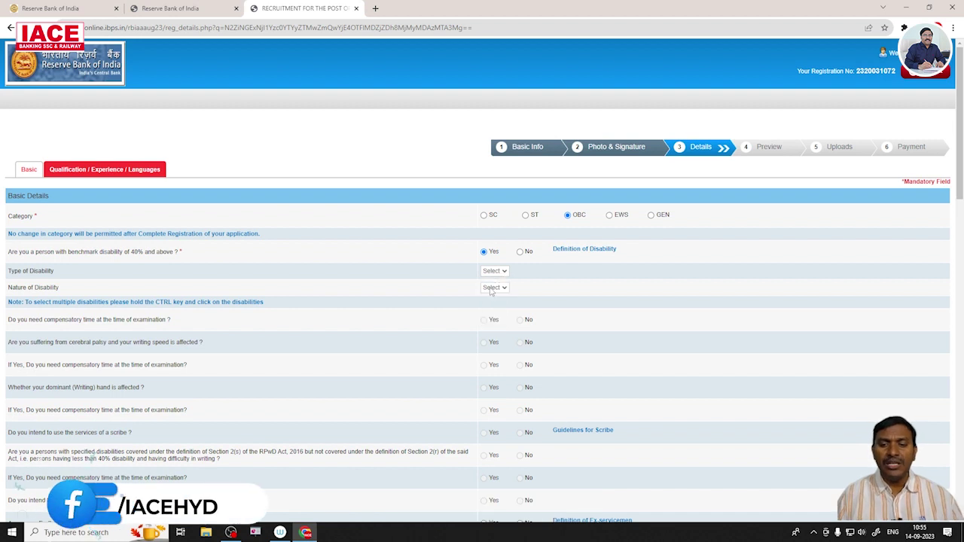
{"action": "key", "text": "Return"}
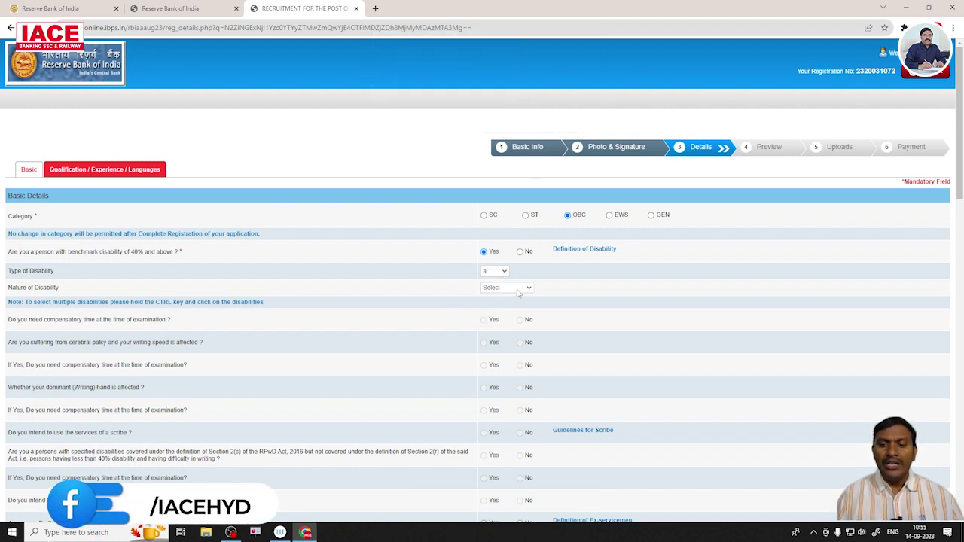
{"action": "left_click", "coordinate": [527, 289]}
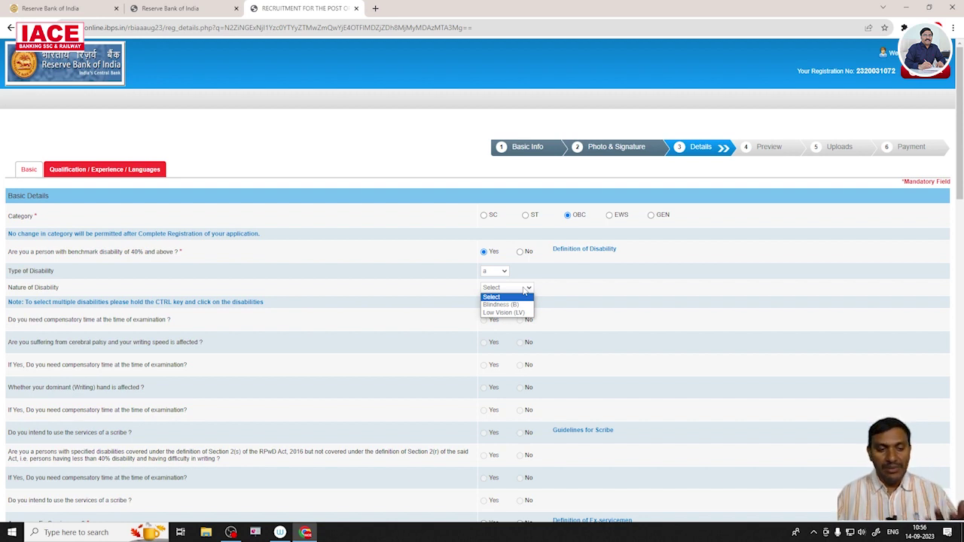
{"action": "left_click", "coordinate": [521, 253]}
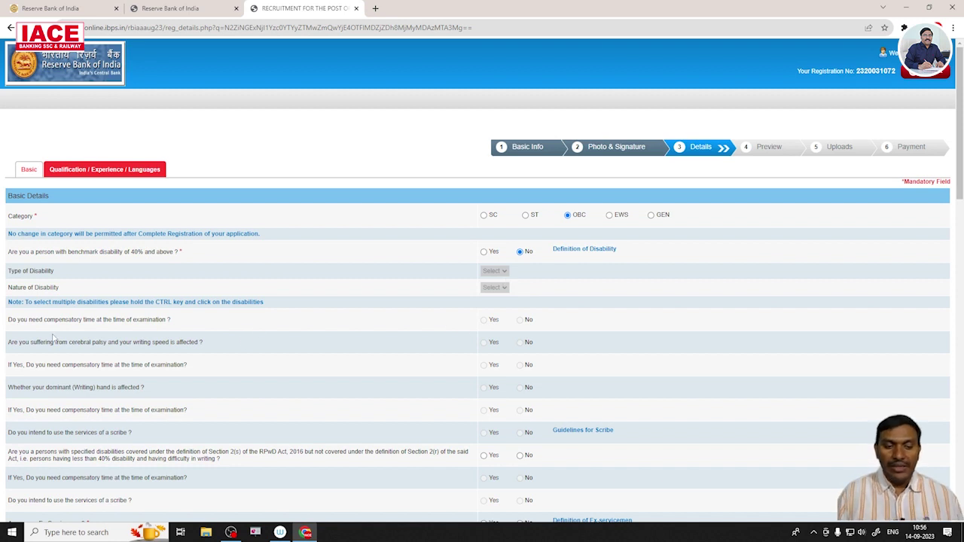
Answer No for RPwD disabilities, Ex-Serviceman, Disabled Ex-Serviceman and defence-dependent status.
{"action": "scroll", "coordinate": [505, 340], "scroll_direction": "down", "scroll_amount": 1}
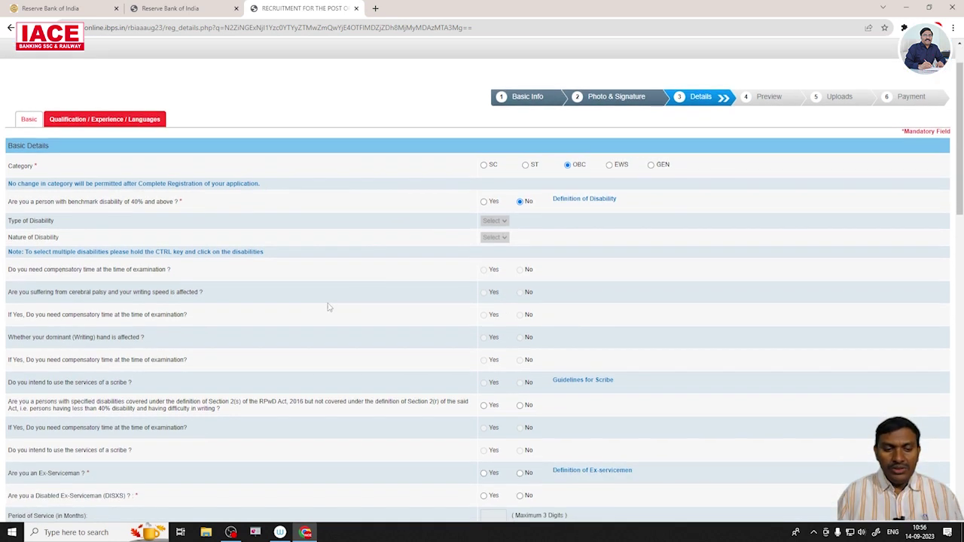
{"action": "scroll", "coordinate": [484, 381], "scroll_direction": "down", "scroll_amount": 1}
{"action": "left_click", "coordinate": [520, 355]}
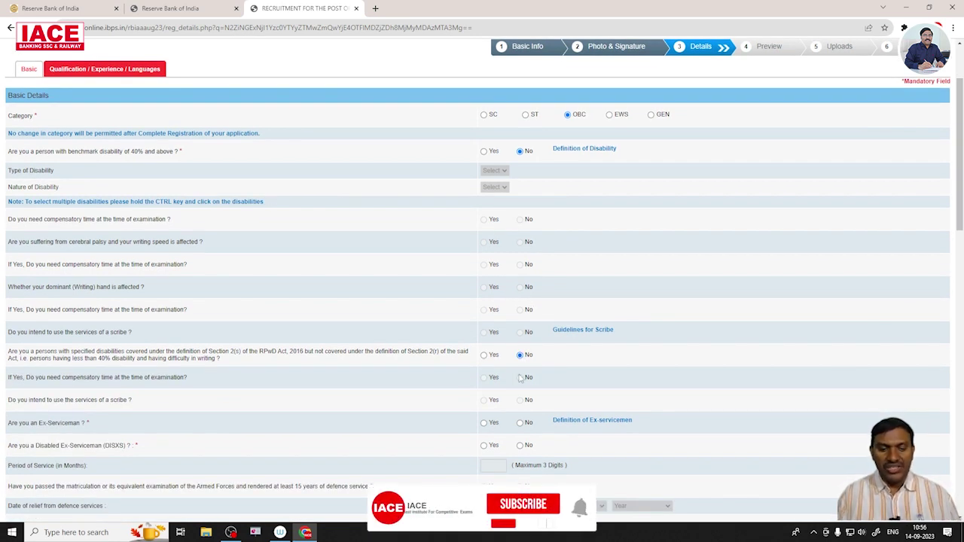
{"action": "scroll", "coordinate": [201, 424], "scroll_direction": "down", "scroll_amount": 1}
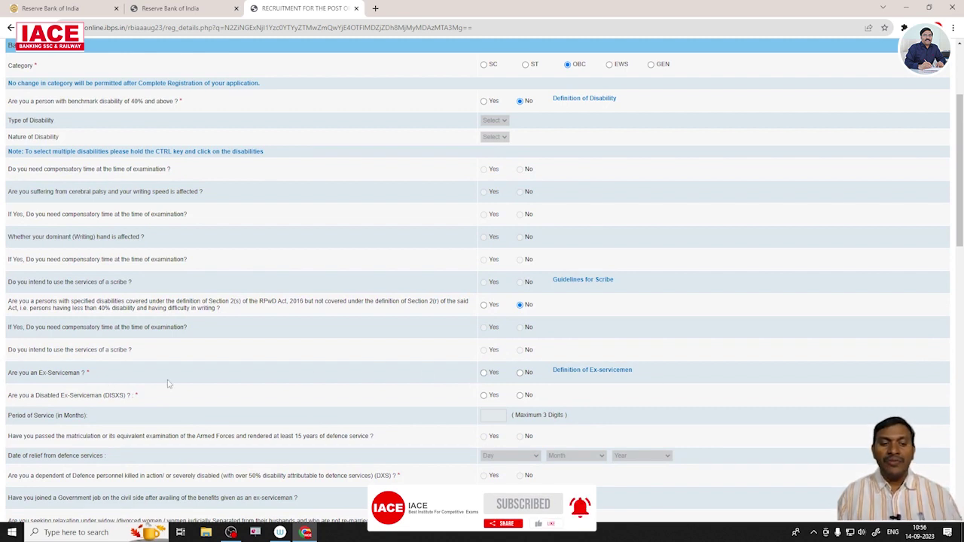
{"action": "left_click", "coordinate": [520, 373]}
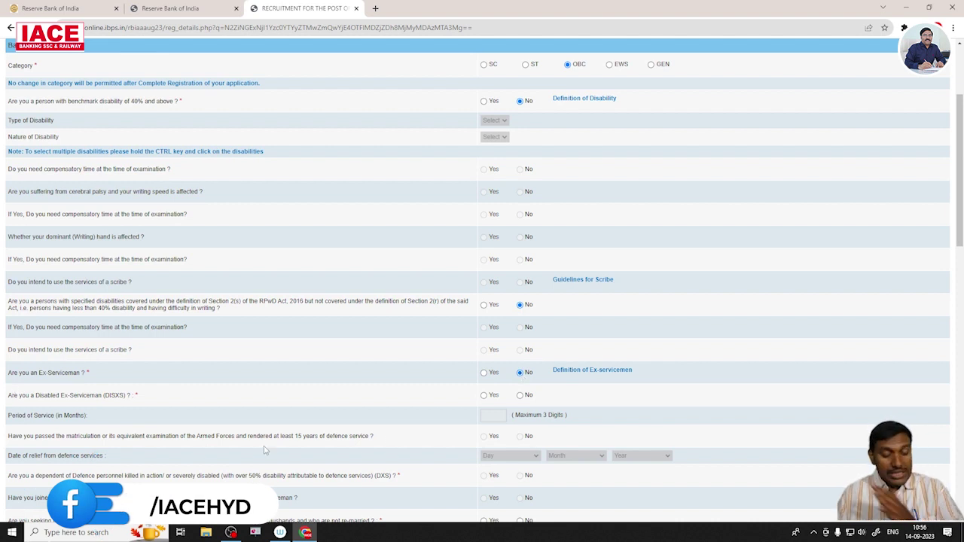
{"action": "left_click", "coordinate": [519, 396]}
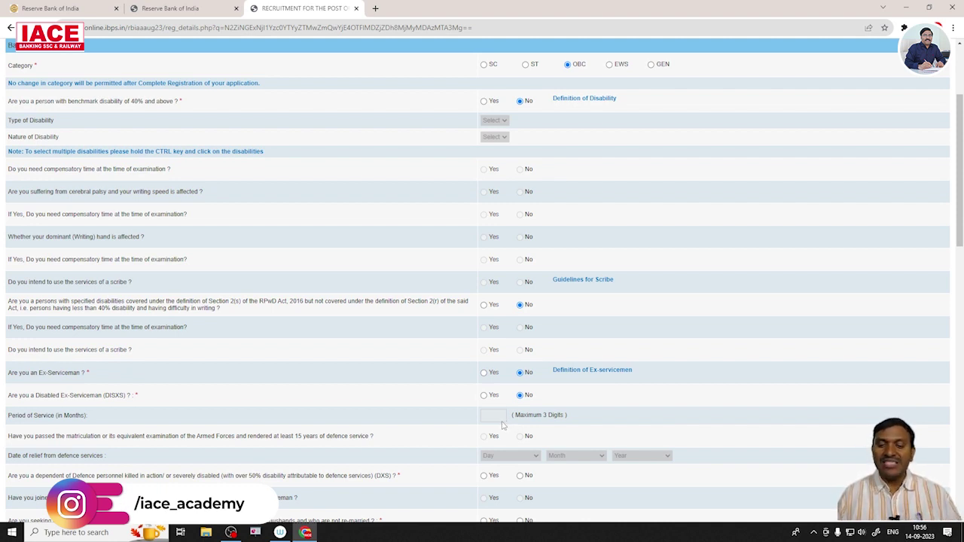
{"action": "scroll", "coordinate": [501, 426], "scroll_direction": "down", "scroll_amount": 1}
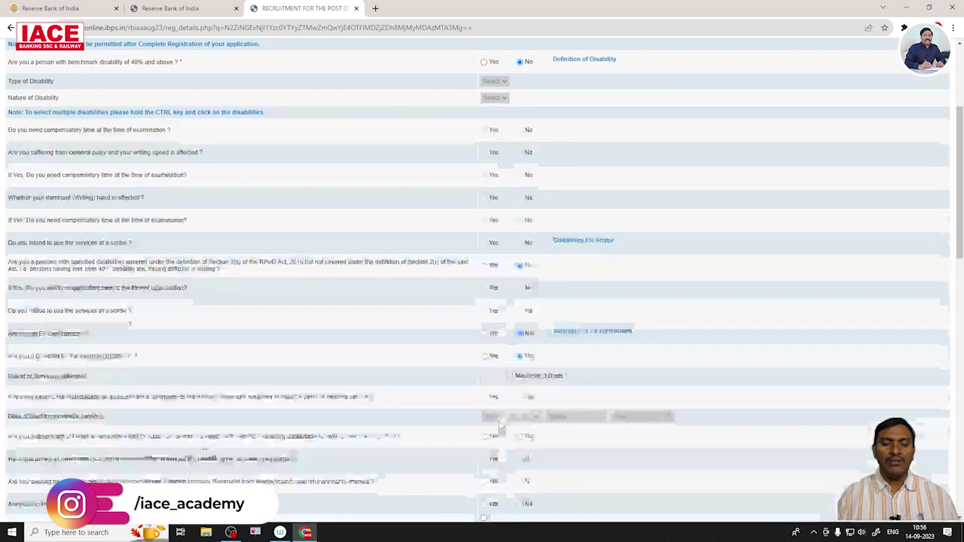
{"action": "left_click", "coordinate": [520, 426]}
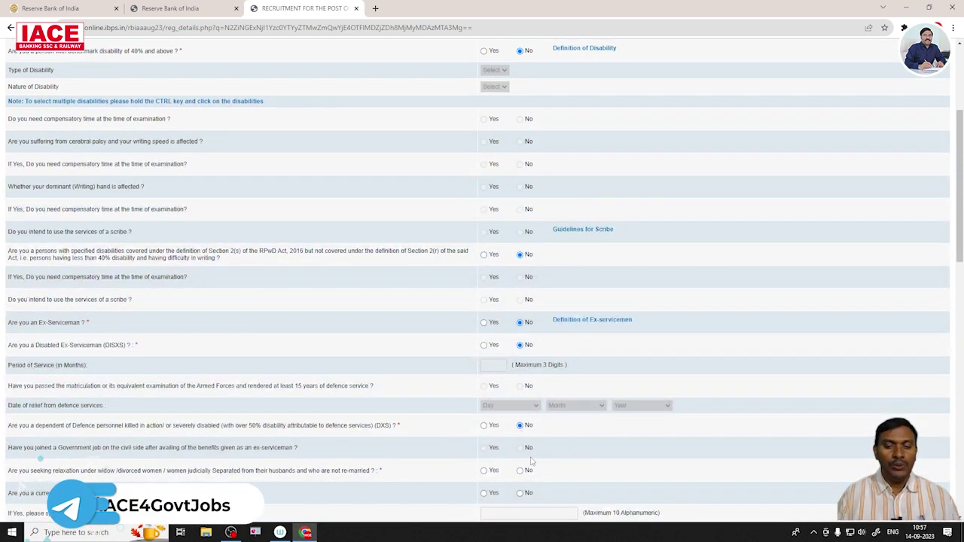
{"action": "scroll", "coordinate": [527, 459], "scroll_direction": "down", "scroll_amount": 1}
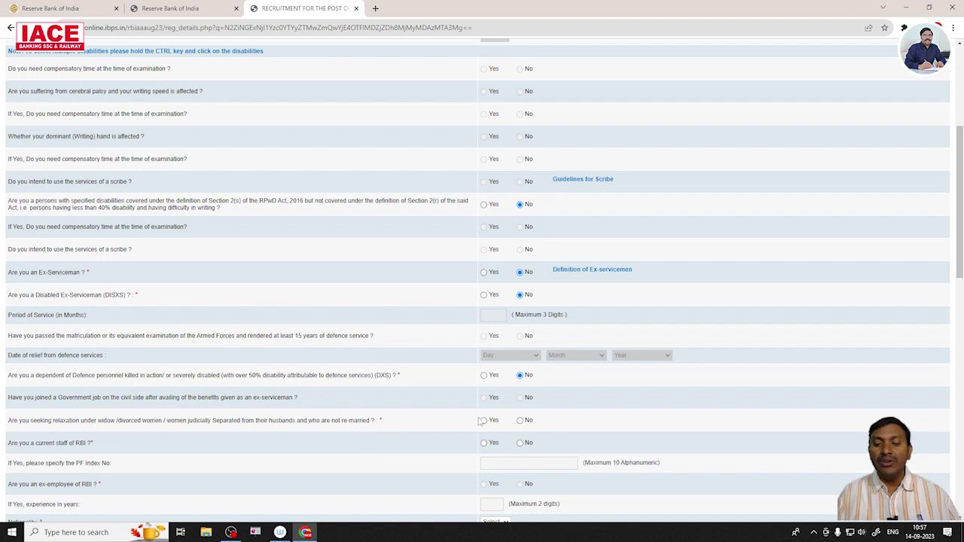
Answer No for widow relaxation, current RBI staff and RBI ex-employee.
{"action": "left_click", "coordinate": [521, 422]}
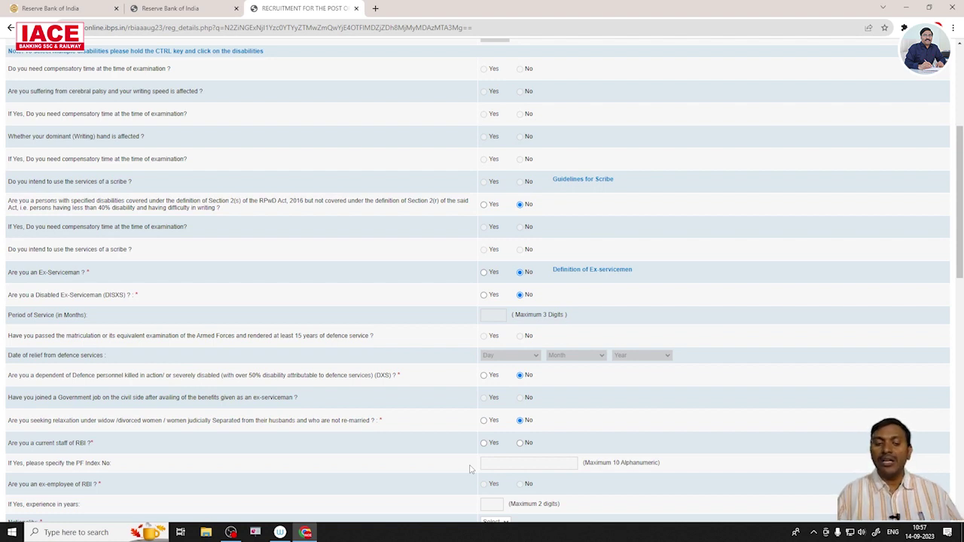
{"action": "left_click", "coordinate": [526, 445]}
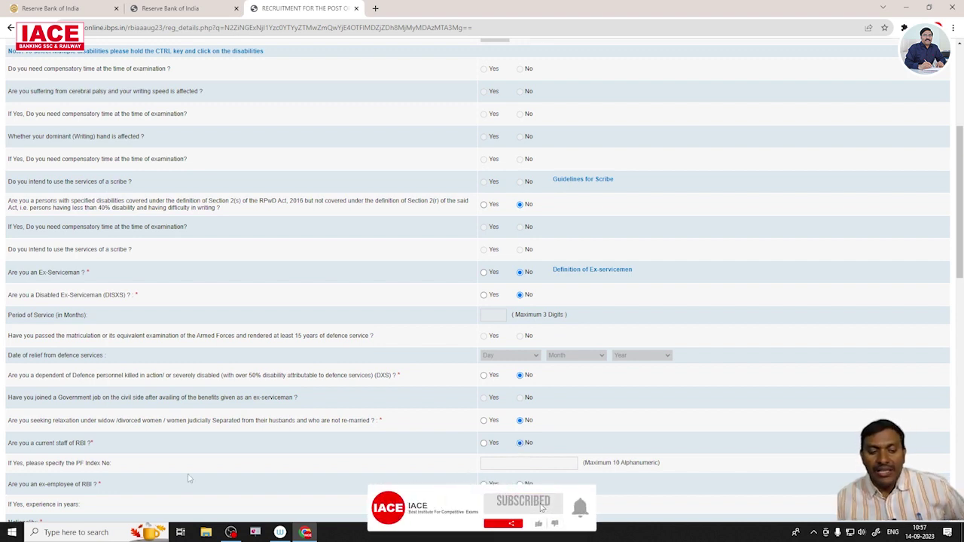
{"action": "scroll", "coordinate": [506, 468], "scroll_direction": "down", "scroll_amount": 1}
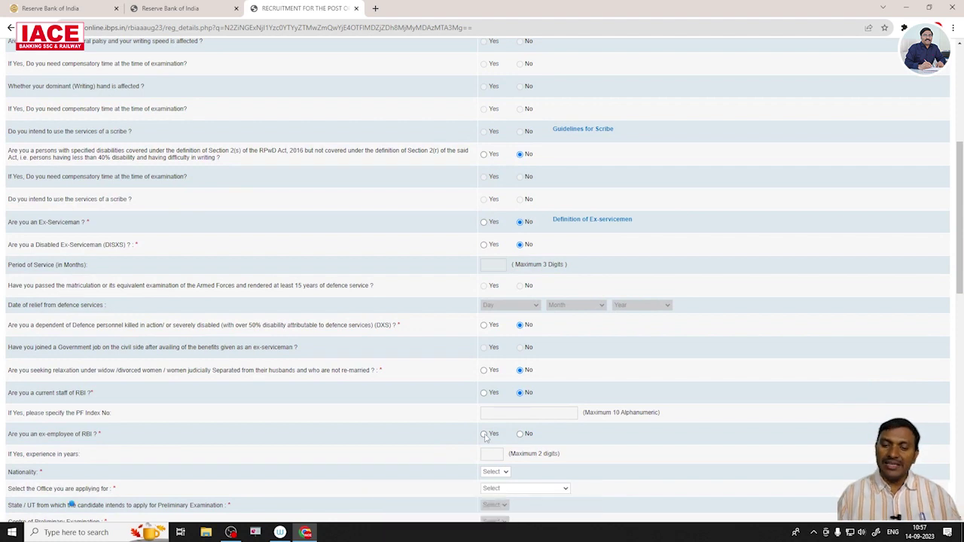
{"action": "left_click", "coordinate": [520, 435]}
Set Nationality to Indian and view the list of offices to apply for.
{"action": "scroll", "coordinate": [500, 435], "scroll_direction": "down", "scroll_amount": 2}
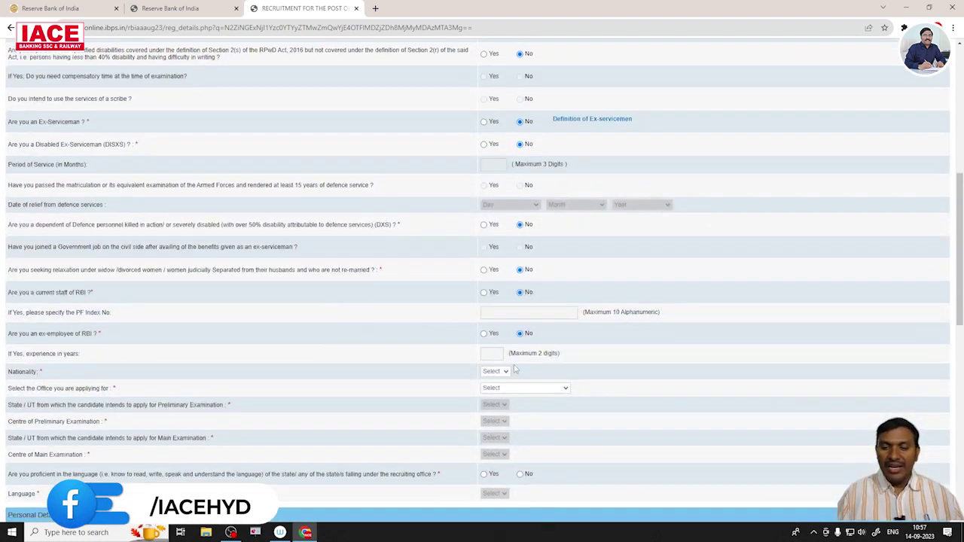
{"action": "left_click", "coordinate": [505, 372]}
{"action": "left_click", "coordinate": [496, 389]}
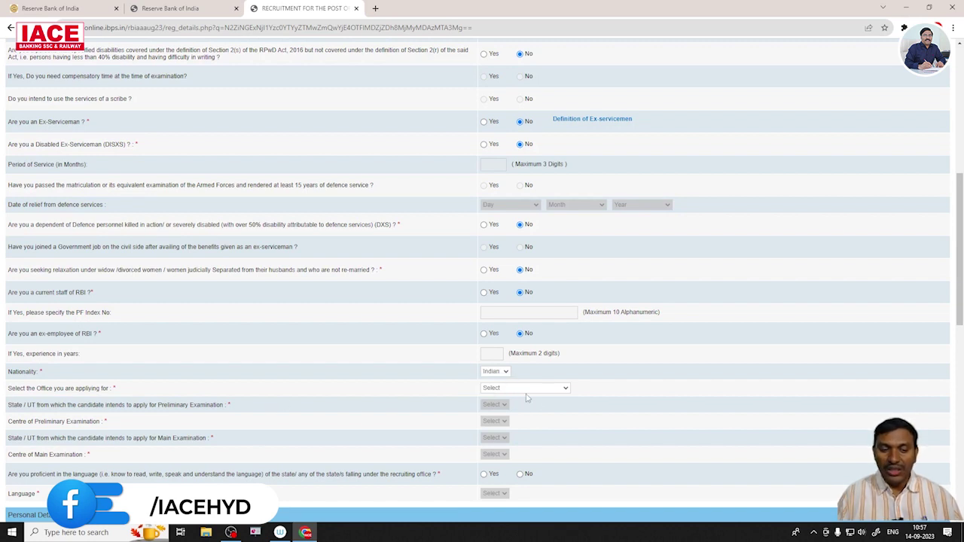
{"action": "left_click", "coordinate": [531, 389]}
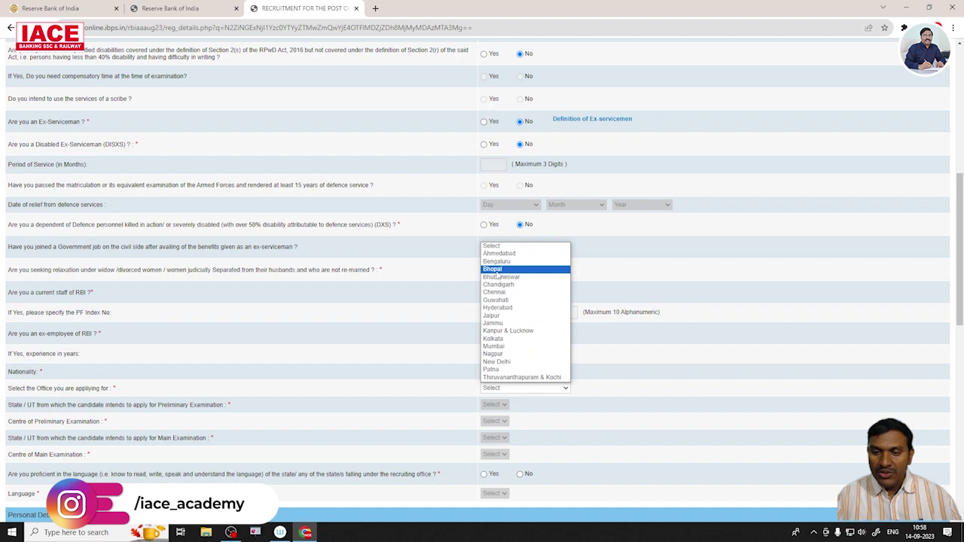
Apply for the Hyderabad office with Telangana and Hyderabad as preliminary exam state and centre.
{"action": "left_click", "coordinate": [500, 308]}
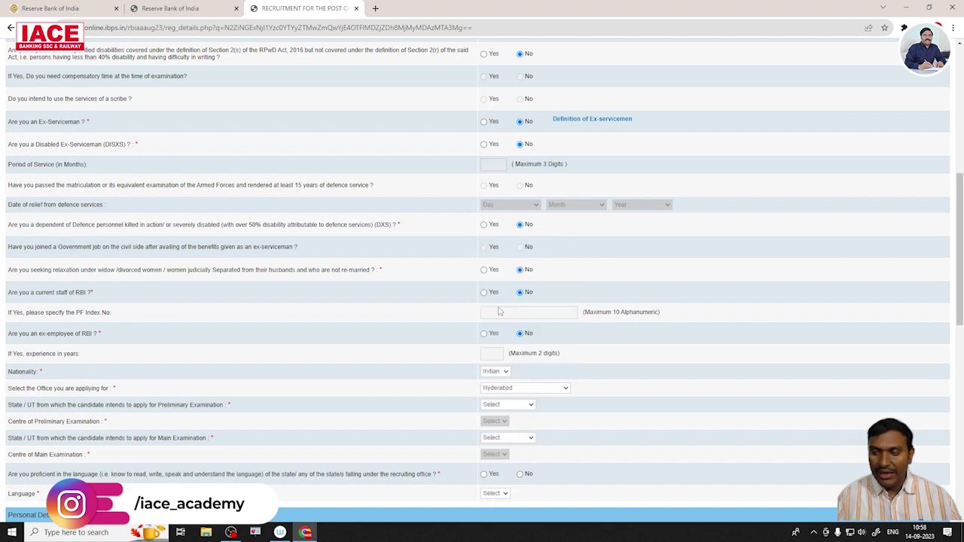
{"action": "left_click", "coordinate": [529, 407]}
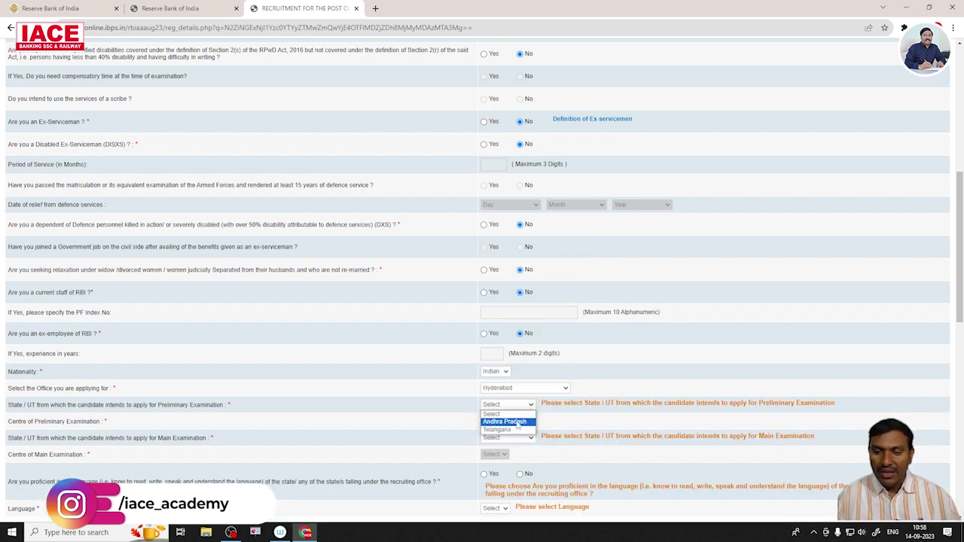
{"action": "left_click", "coordinate": [513, 430]}
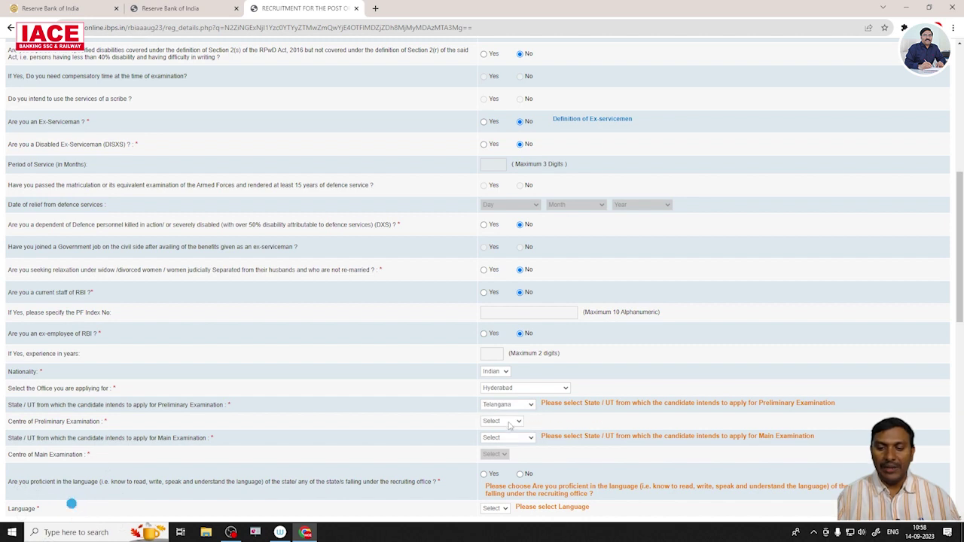
{"action": "left_click", "coordinate": [503, 421]}
{"action": "left_click", "coordinate": [505, 438]}
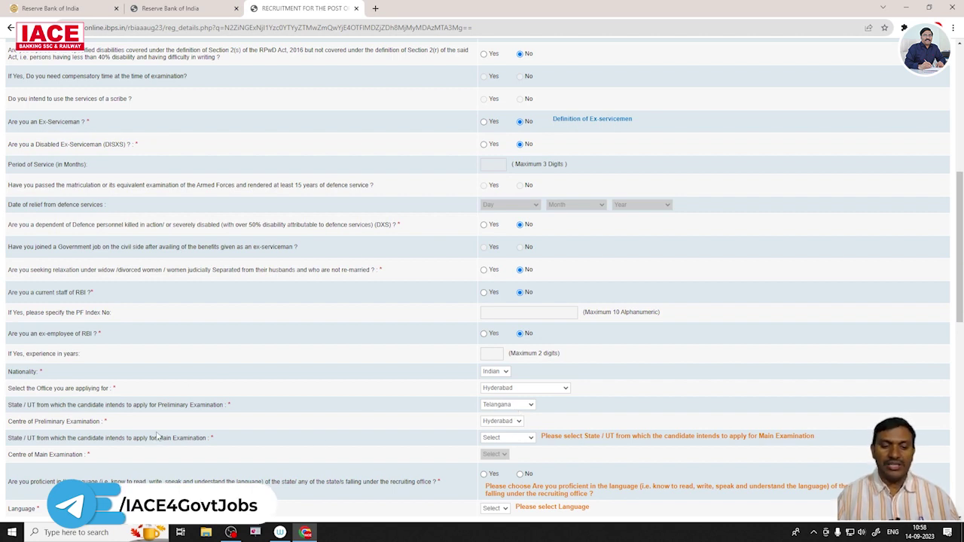
Set the Main Examination state to Telangana and the centre to Hyderabad.
{"action": "left_click", "coordinate": [531, 439]}
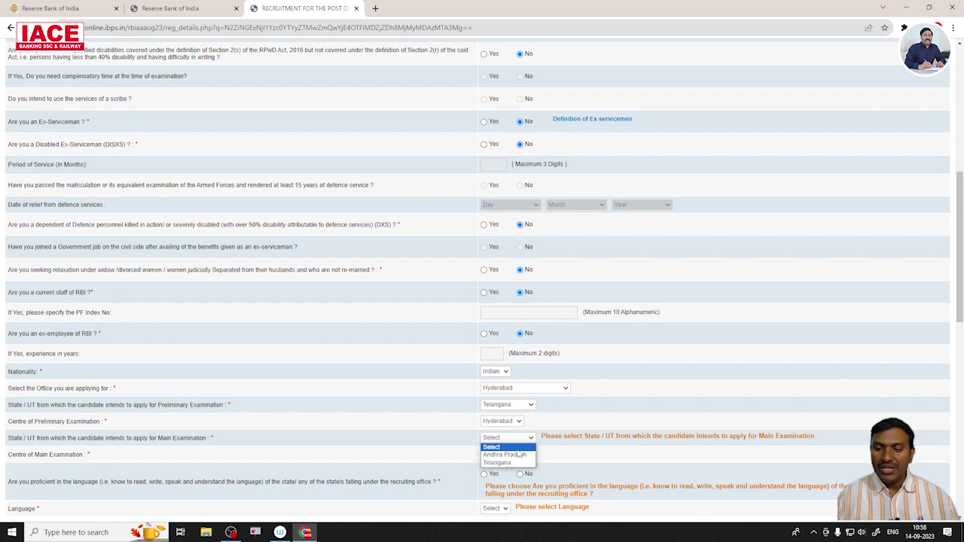
{"action": "left_click", "coordinate": [510, 459]}
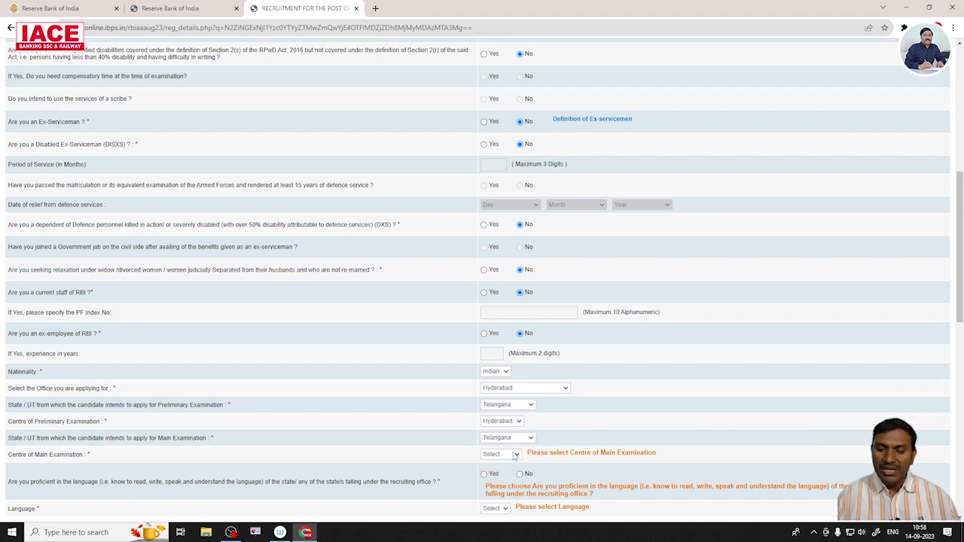
{"action": "left_click", "coordinate": [517, 455]}
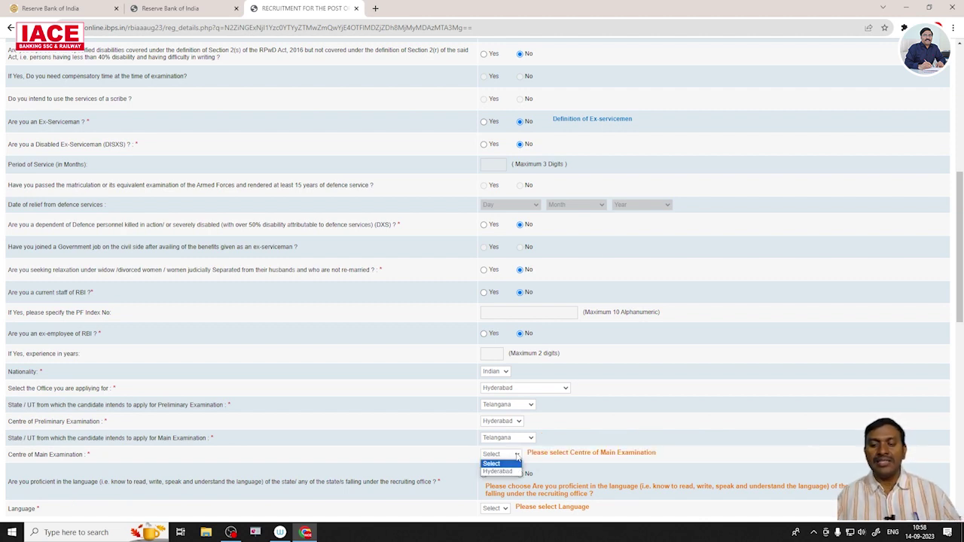
{"action": "left_click", "coordinate": [502, 472]}
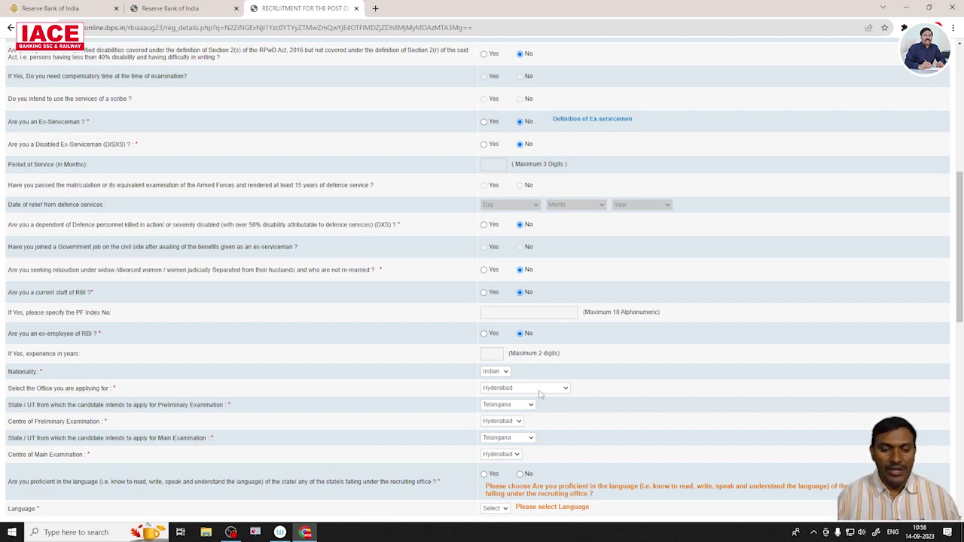
{"action": "scroll", "coordinate": [556, 414], "scroll_direction": "down", "scroll_amount": 1}
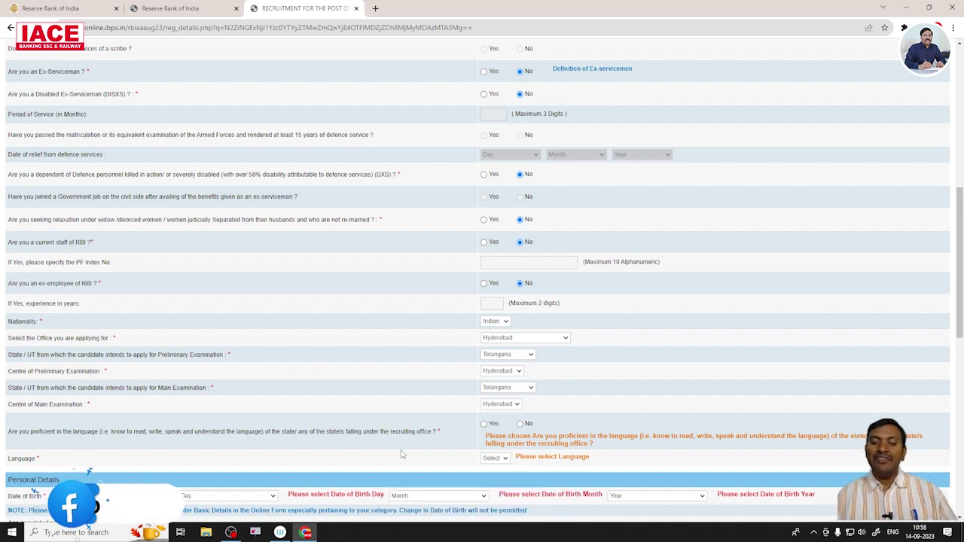
Answer Yes to local language proficiency and choose Telugu as the language.
{"action": "left_click", "coordinate": [484, 424]}
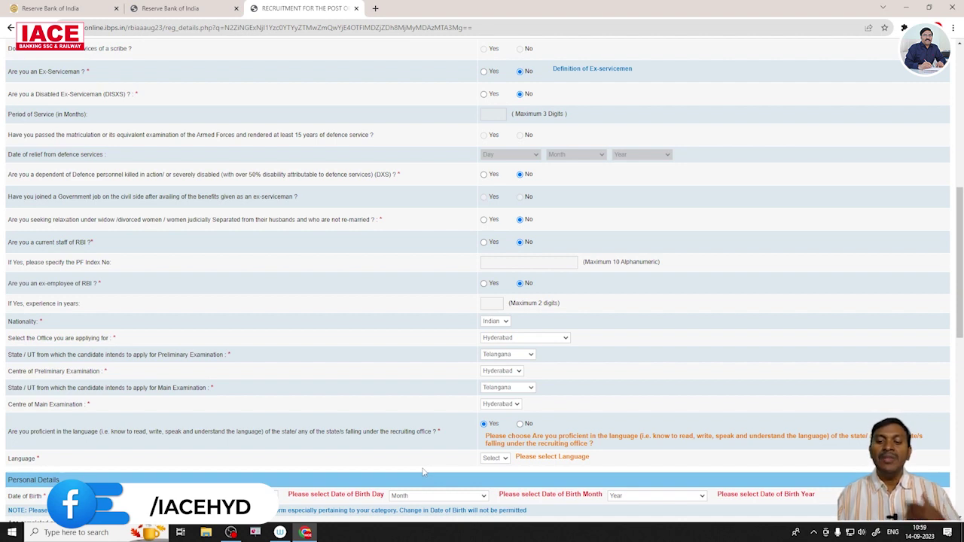
{"action": "left_click", "coordinate": [503, 460]}
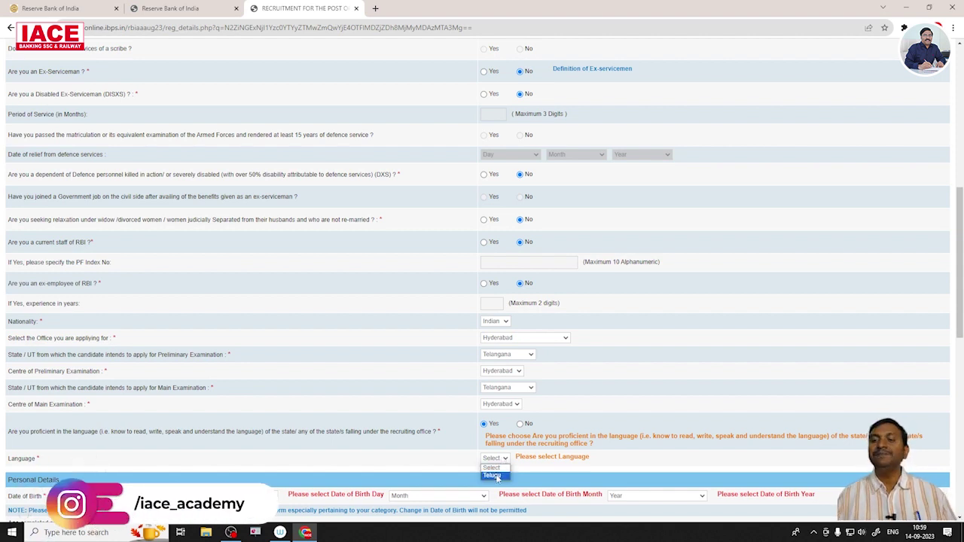
{"action": "left_click", "coordinate": [494, 476]}
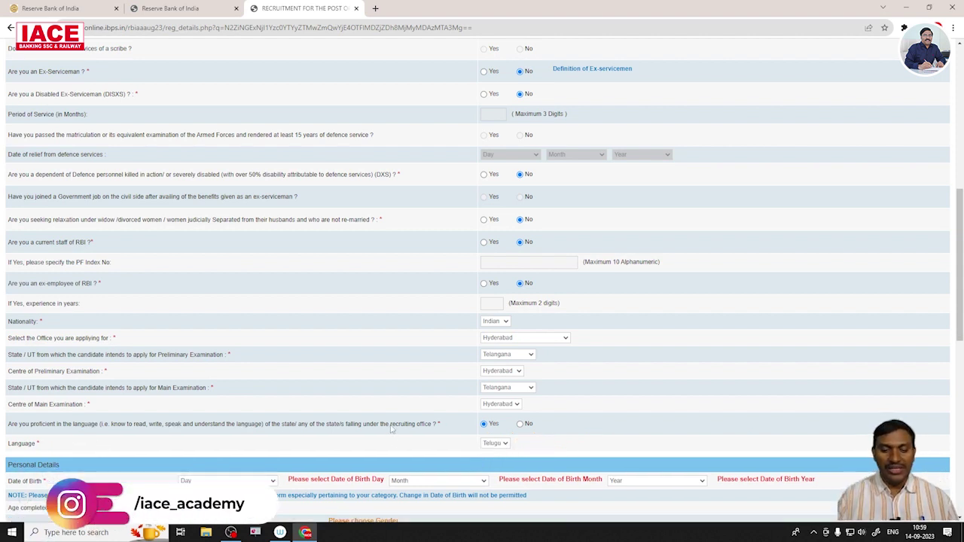
{"action": "scroll", "coordinate": [392, 436], "scroll_direction": "down", "scroll_amount": 2}
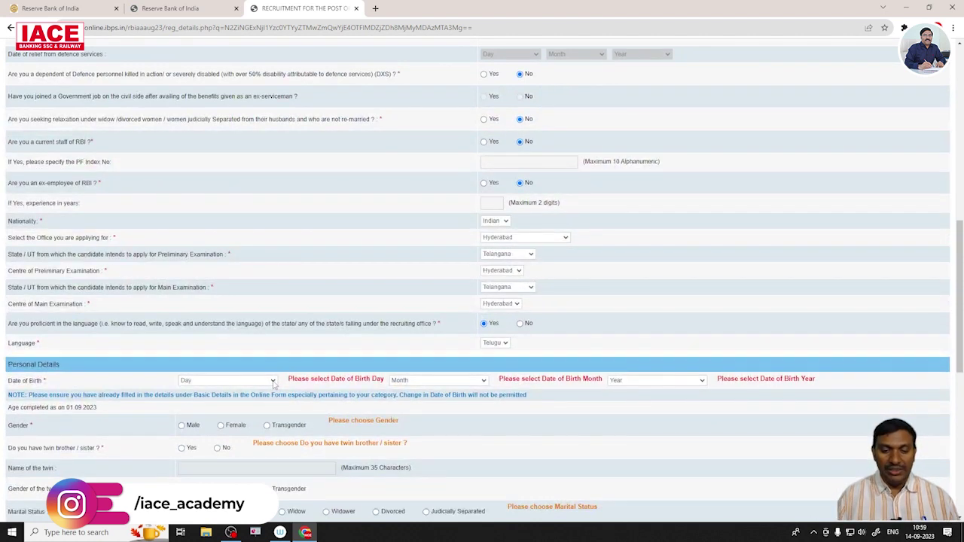
Set the date of birth to 01 January 2000.
{"action": "left_click", "coordinate": [273, 381]}
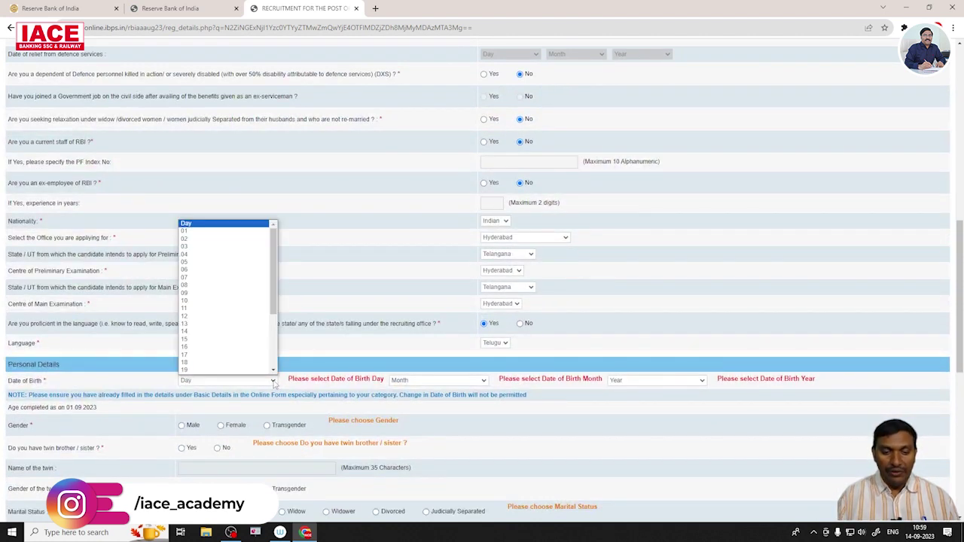
{"action": "left_click", "coordinate": [198, 230]}
{"action": "left_click", "coordinate": [484, 381]}
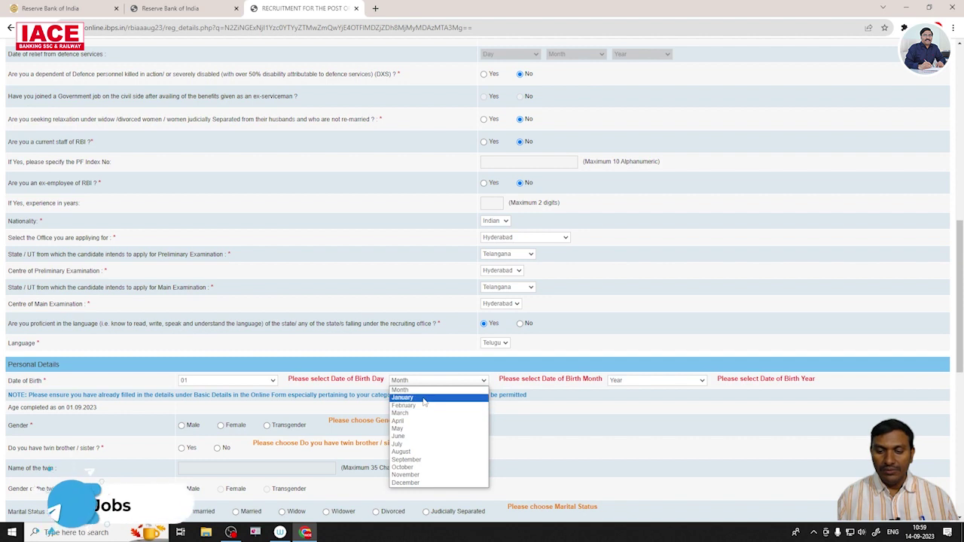
{"action": "left_click", "coordinate": [444, 396]}
{"action": "left_click", "coordinate": [660, 380]}
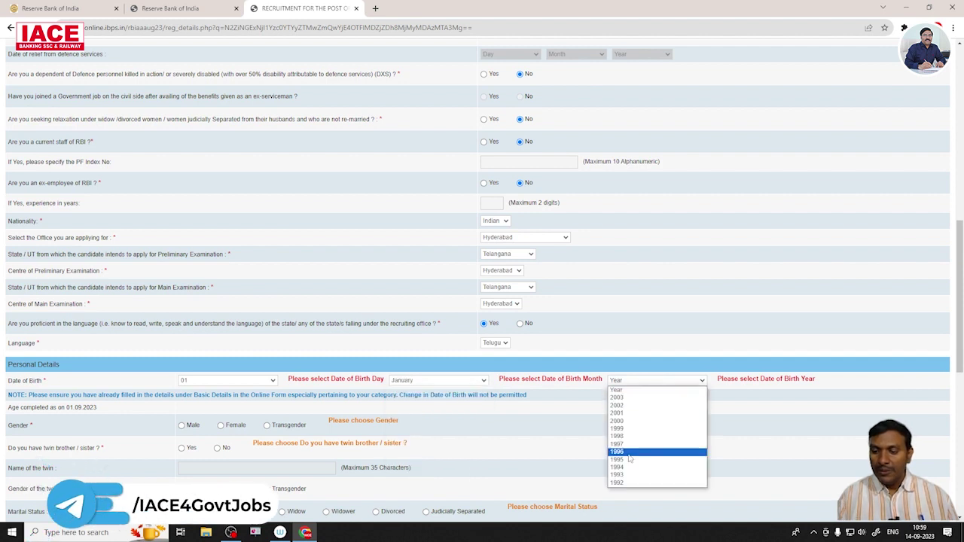
{"action": "left_click", "coordinate": [620, 424]}
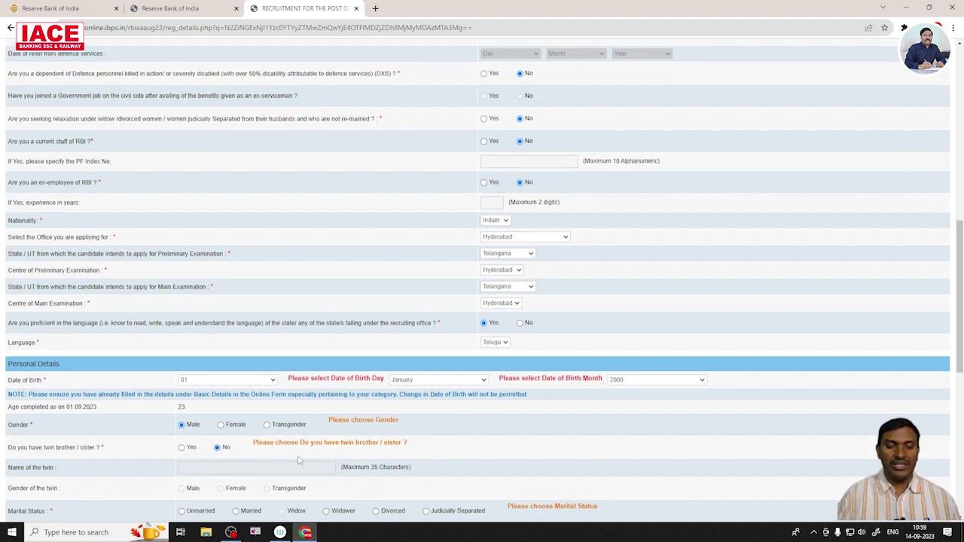
Mark the marital status Unmarried and enter the father's and mother's names.
{"action": "scroll", "coordinate": [188, 444], "scroll_direction": "down", "scroll_amount": 2}
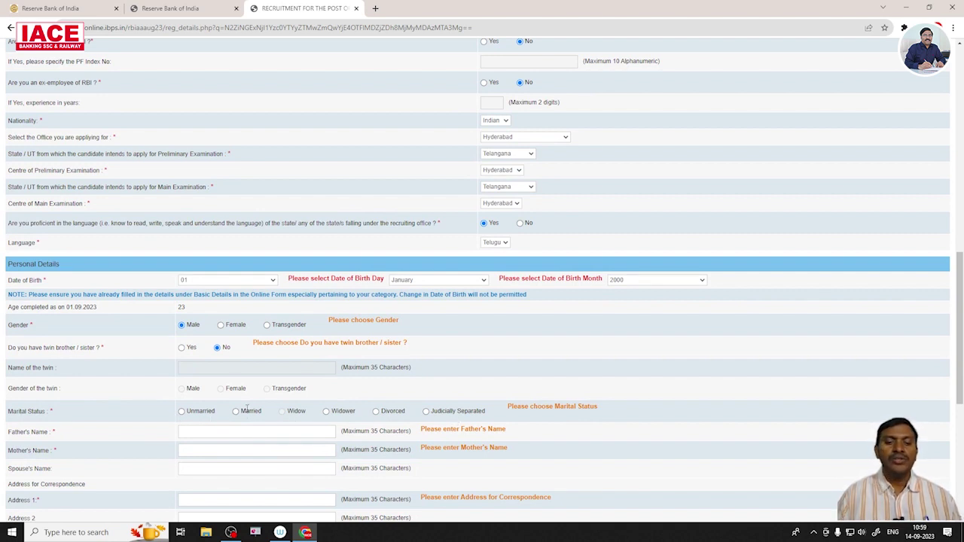
{"action": "left_click", "coordinate": [181, 411]}
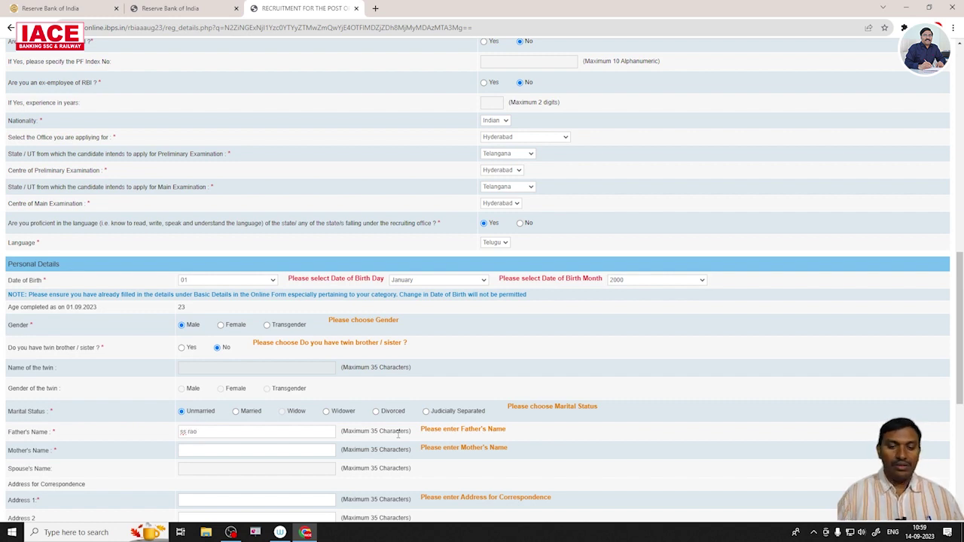
{"action": "key", "text": "BackSpace"}
{"action": "key", "text": "BackSpace"}
{"action": "key", "text": "BackSpace"}
{"action": "key", "text": "BackSpace"}
{"action": "key", "text": "BackSpace"}
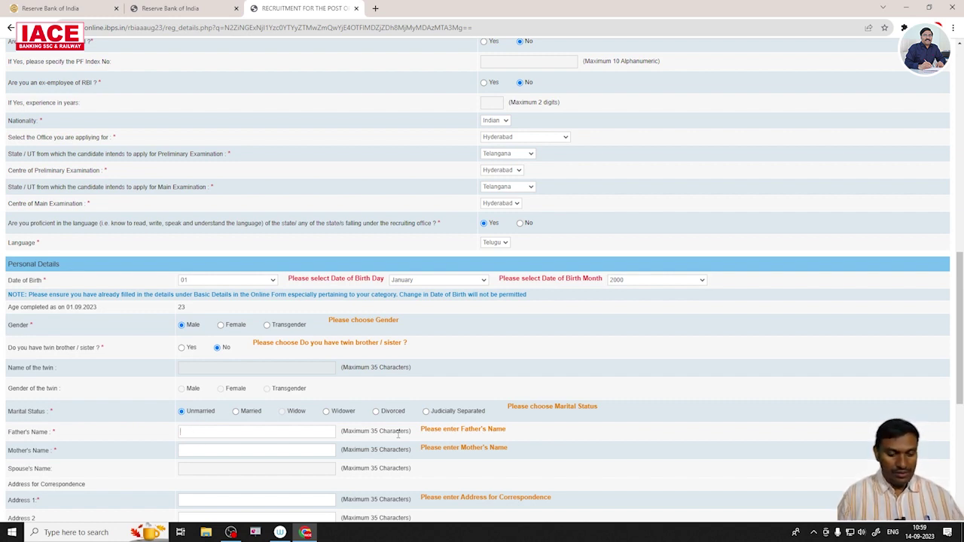
{"action": "type", "text": "SS RAO"}
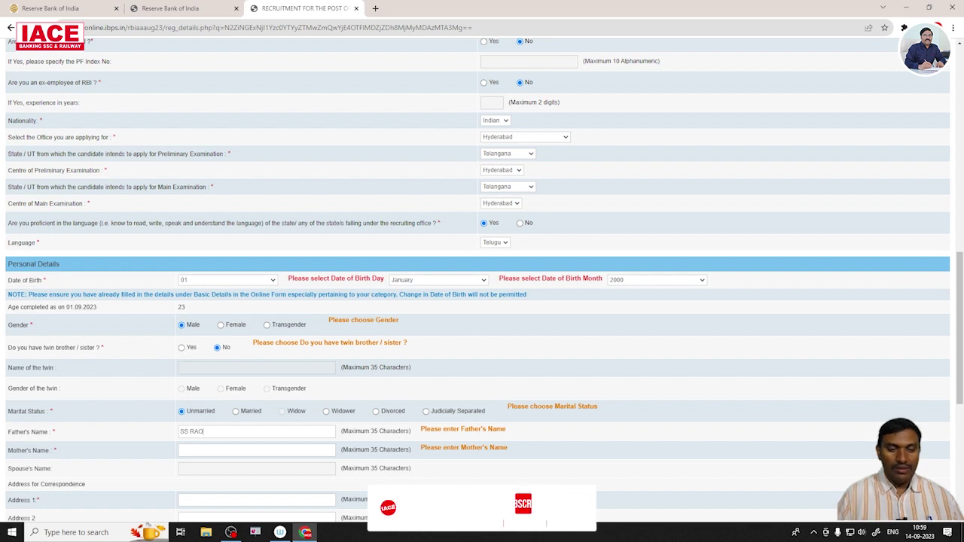
{"action": "left_click", "coordinate": [225, 450]}
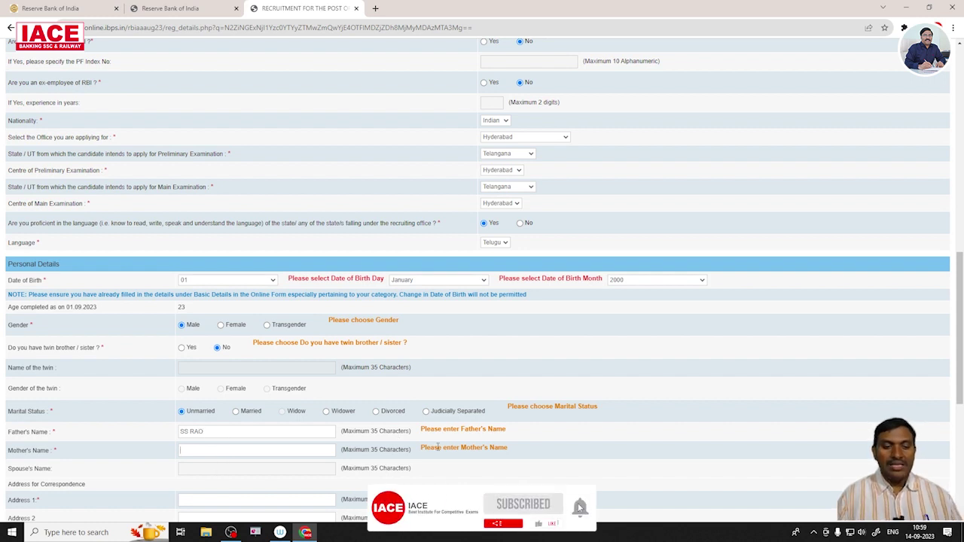
{"action": "type", "text": "CH MANI"}
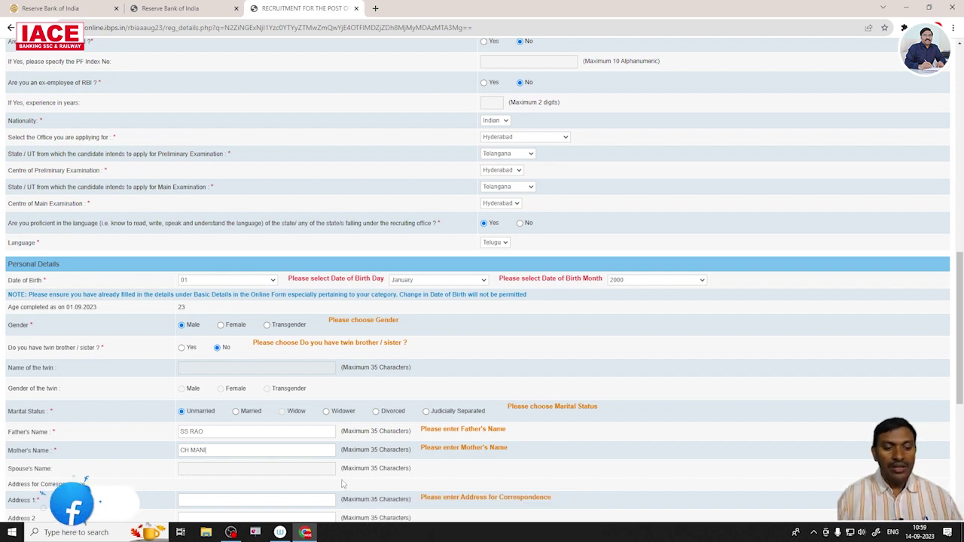
{"action": "scroll", "coordinate": [301, 467], "scroll_direction": "down", "scroll_amount": 1}
{"action": "scroll", "coordinate": [189, 414], "scroll_direction": "down", "scroll_amount": 1}
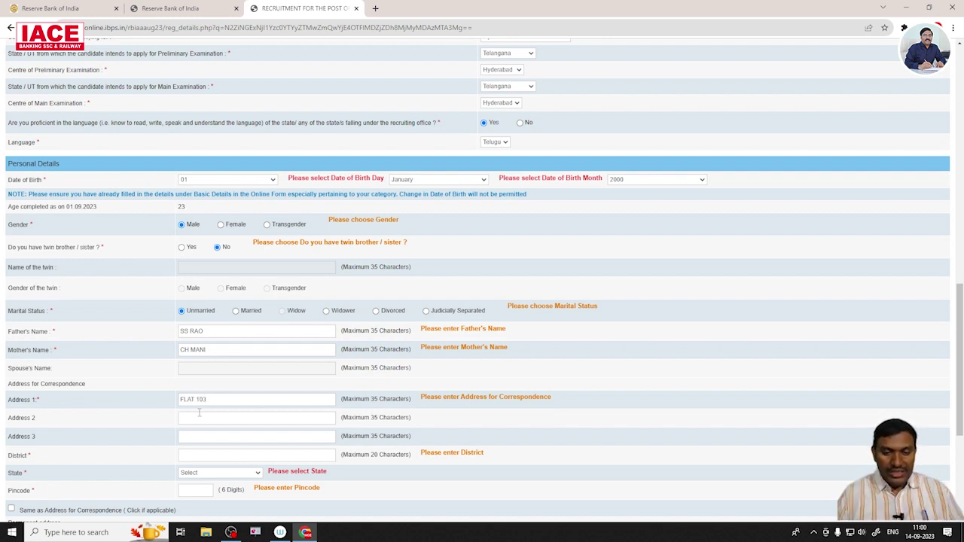
Fill in the second address line and district, and choose TELANGANA as the correspondence state.
{"action": "left_click", "coordinate": [202, 415]}
{"action": "type", "text": "NAGOLE"}
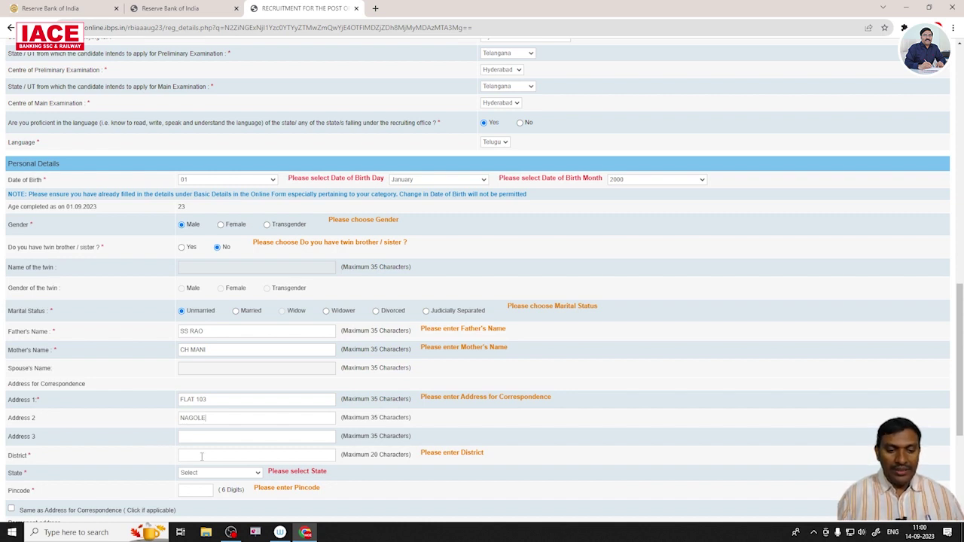
{"action": "left_click", "coordinate": [255, 457]}
{"action": "type", "text": "HYDERBAD"}
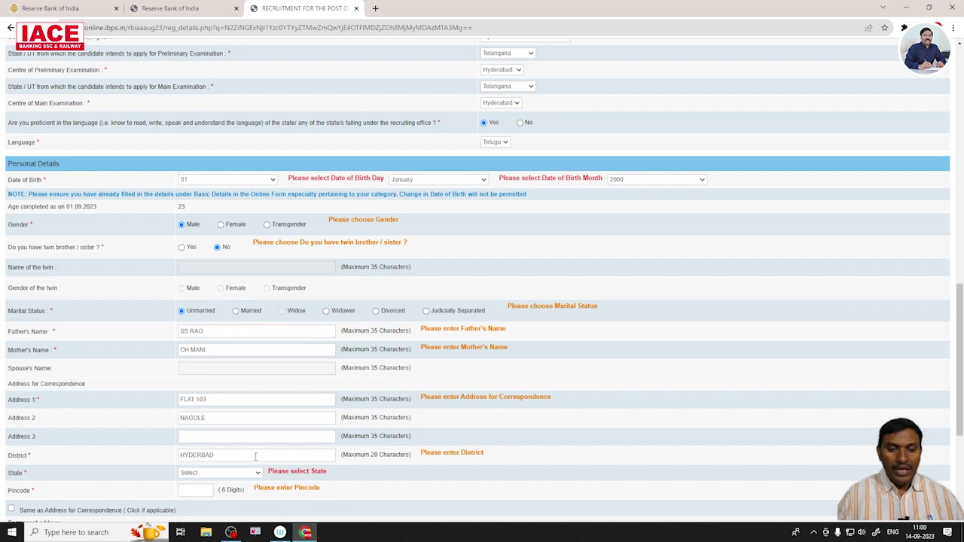
{"action": "left_click", "coordinate": [256, 473]}
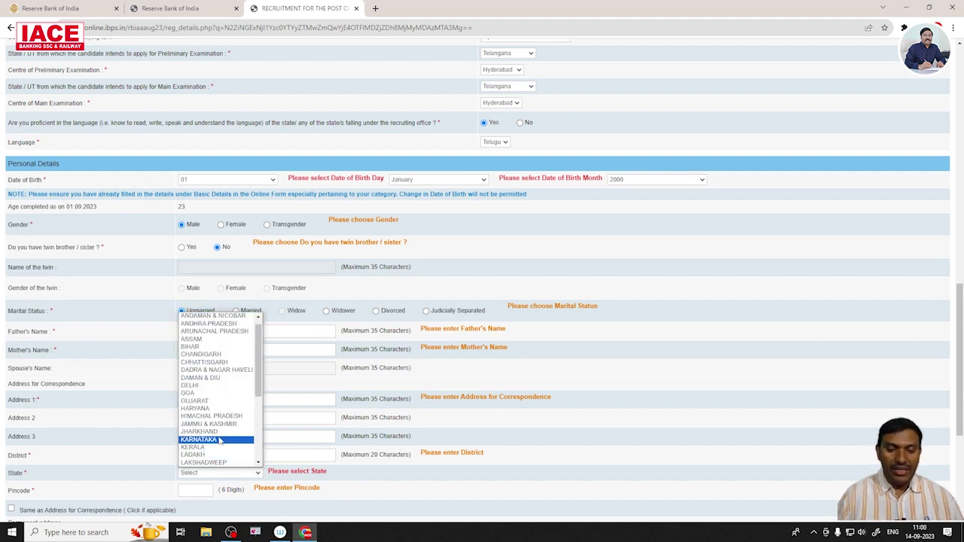
{"action": "scroll", "coordinate": [216, 435], "scroll_direction": "down", "scroll_amount": 4}
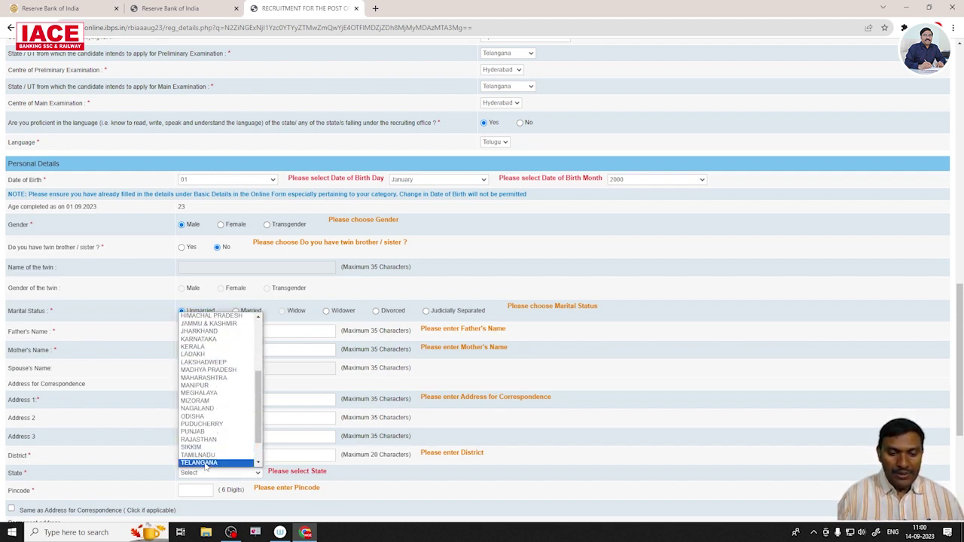
{"action": "left_click", "coordinate": [205, 458]}
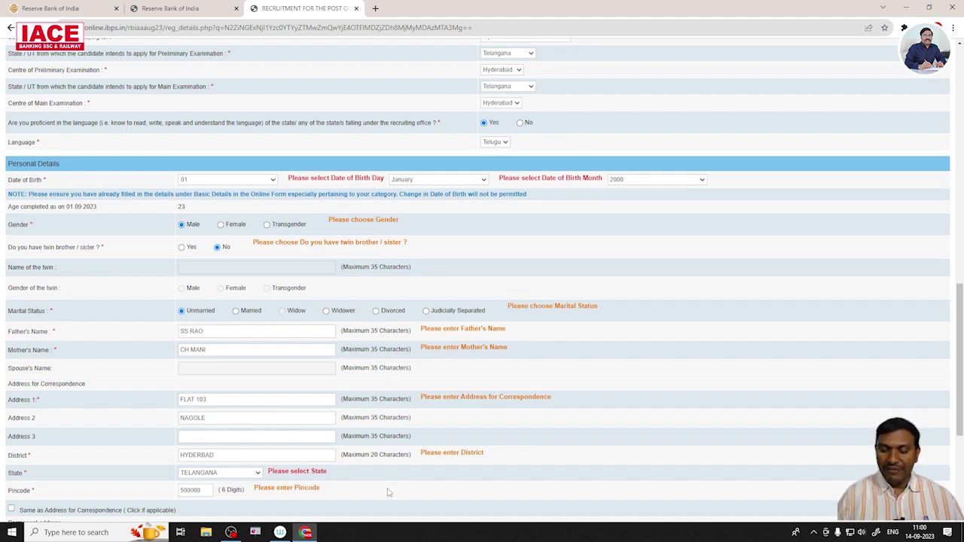
{"action": "scroll", "coordinate": [412, 322], "scroll_direction": "down", "scroll_amount": 2}
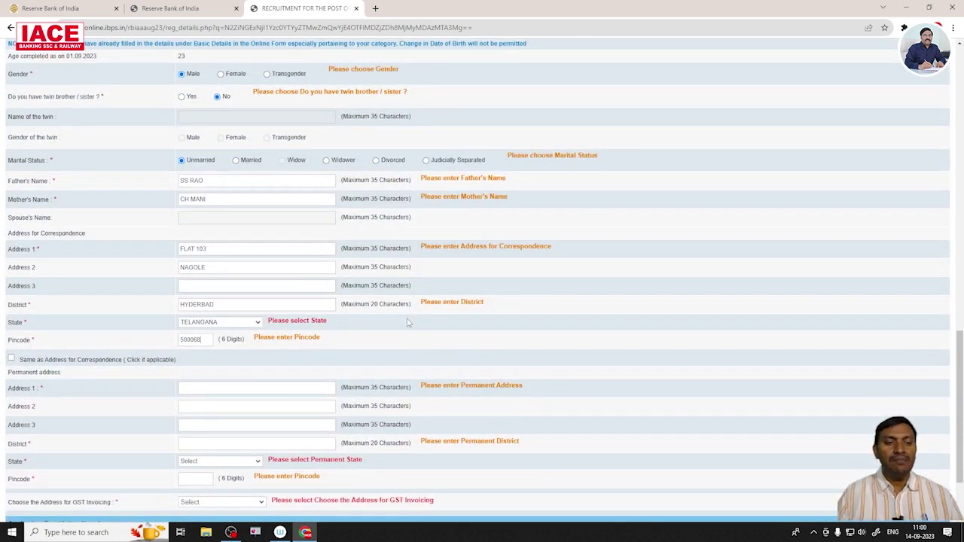
Reuse the correspondence address as permanent address and invoice GST to the Correspondence Address.
{"action": "left_click", "coordinate": [11, 359]}
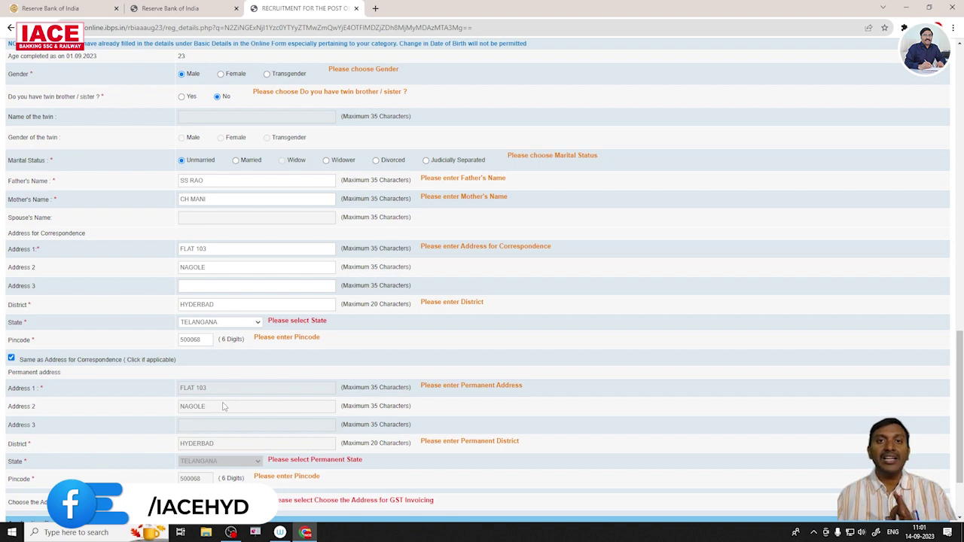
{"action": "scroll", "coordinate": [273, 385], "scroll_direction": "down", "scroll_amount": 1}
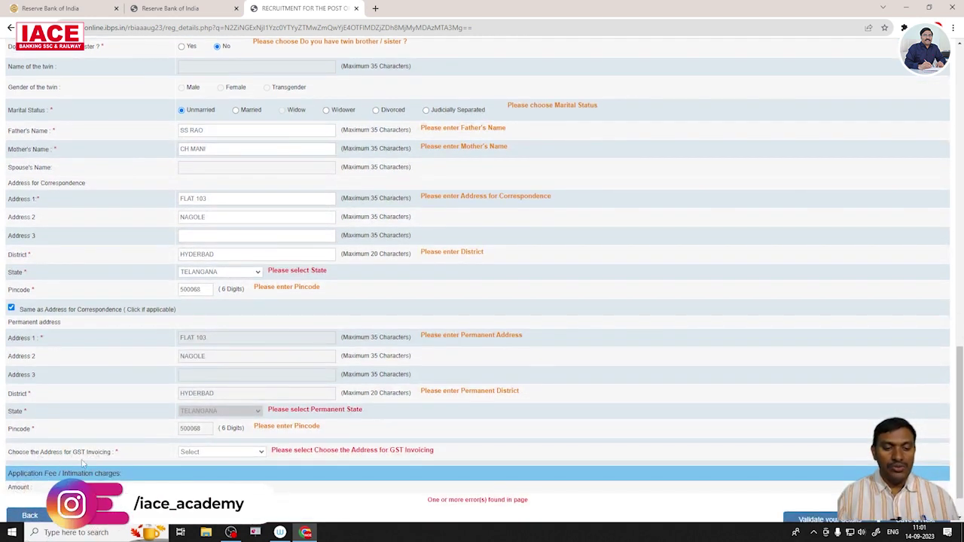
{"action": "left_click", "coordinate": [260, 454]}
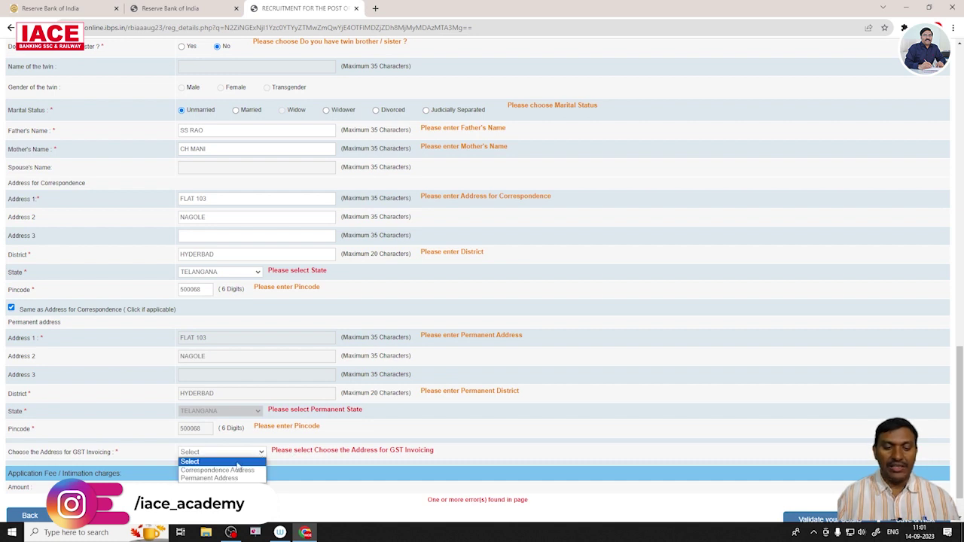
{"action": "left_click", "coordinate": [232, 470]}
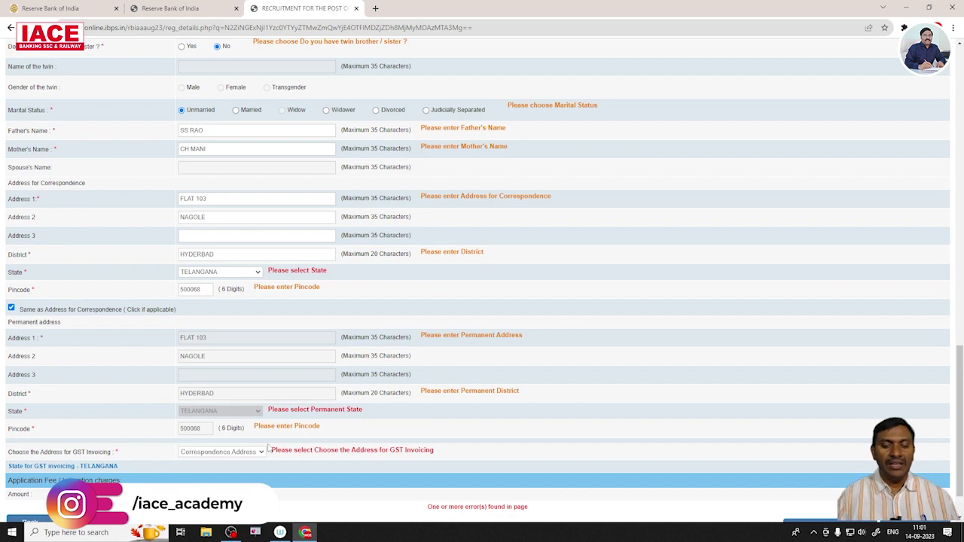
{"action": "scroll", "coordinate": [405, 426], "scroll_direction": "down", "scroll_amount": 2}
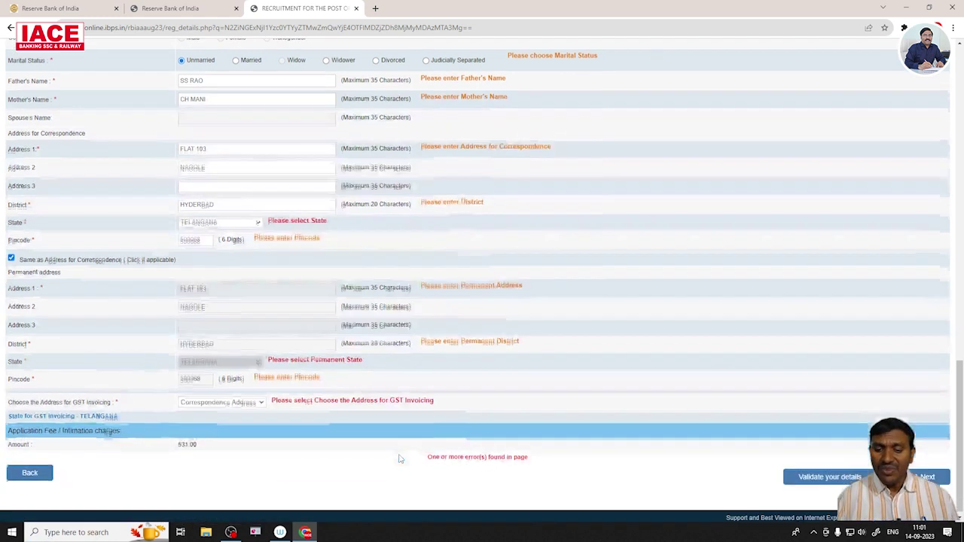
Validate the personal details, dismiss the 'Verified Successfully' alert, and Save & Next.
{"action": "left_click", "coordinate": [831, 477]}
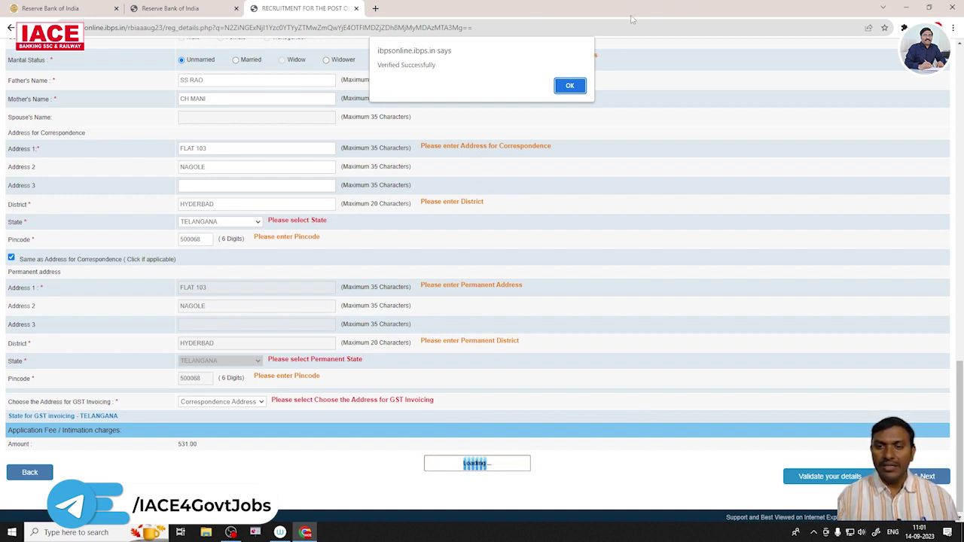
{"action": "left_click", "coordinate": [575, 87]}
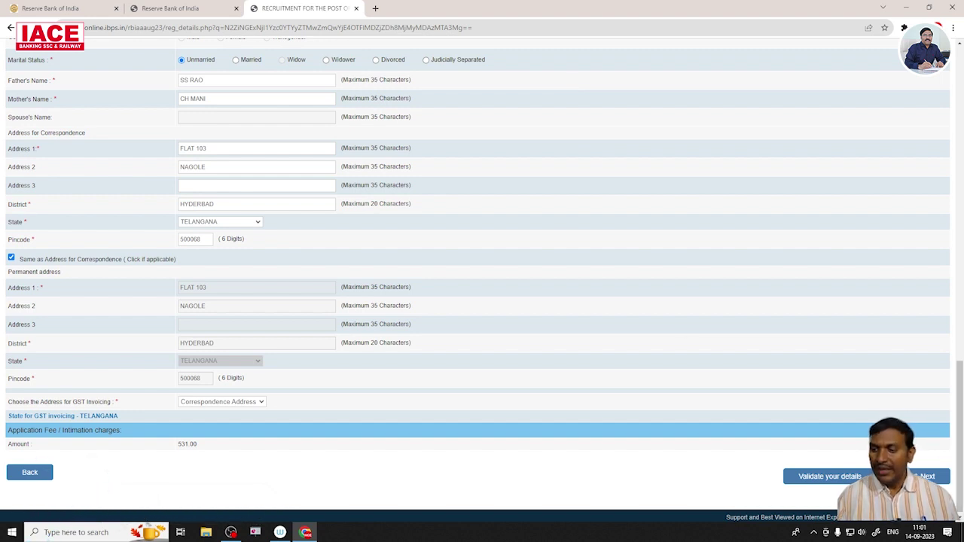
{"action": "left_click", "coordinate": [928, 476]}
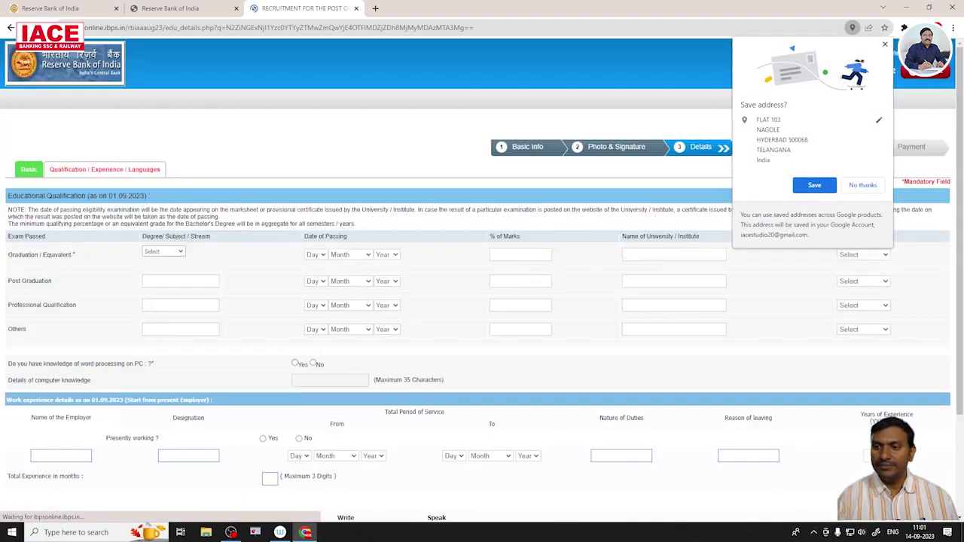
Decline Chrome's address save and set the graduation degree to Others, entering B TECH.
{"action": "left_click", "coordinate": [863, 185]}
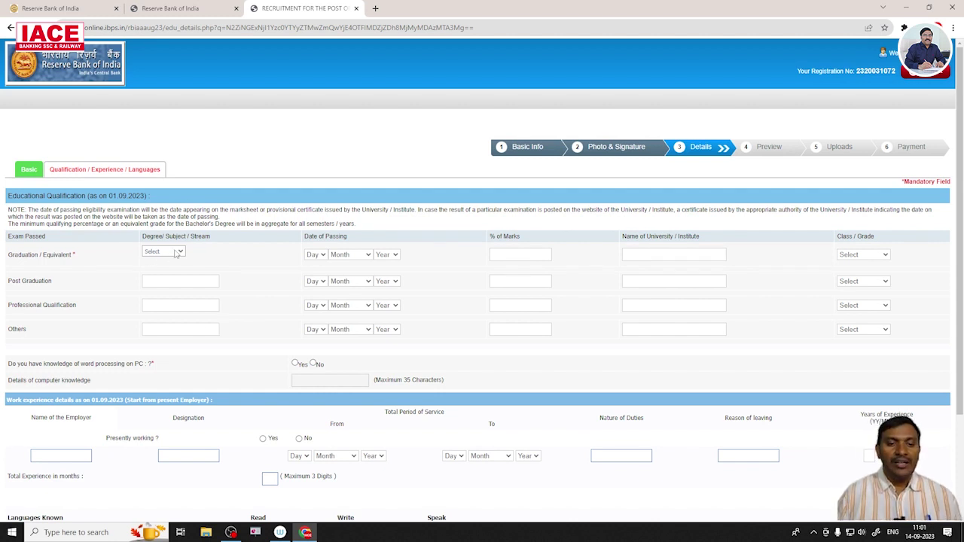
{"action": "left_click", "coordinate": [174, 253]}
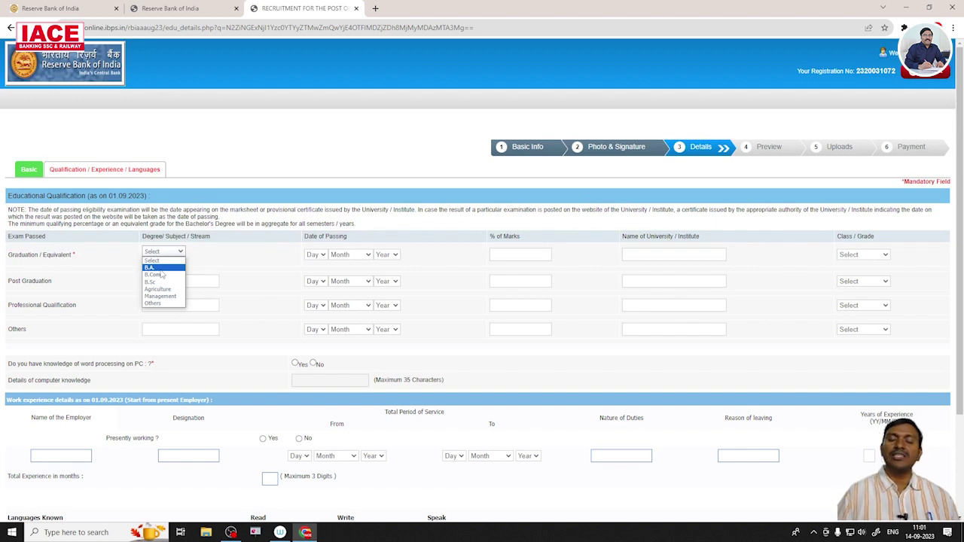
{"action": "left_click", "coordinate": [155, 305]}
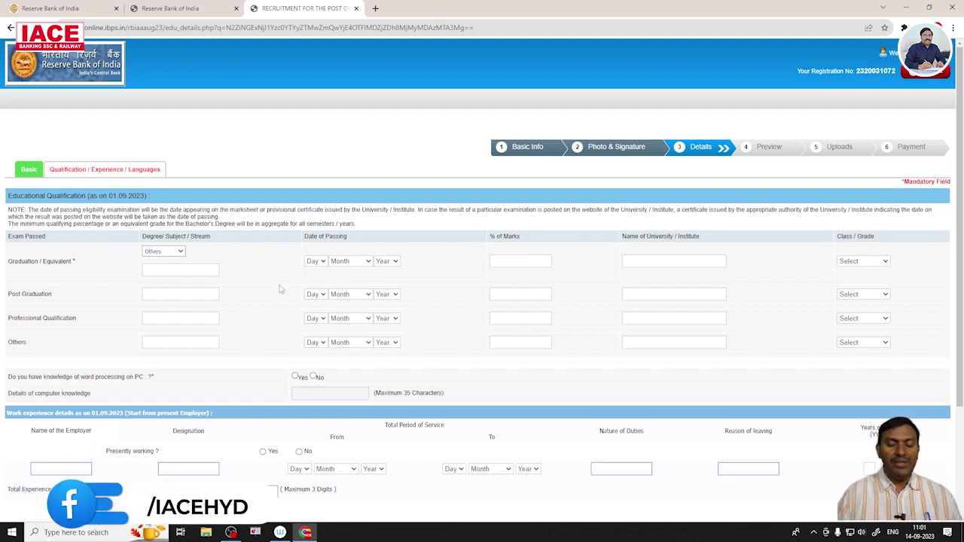
{"action": "type", "text": "TECH"}
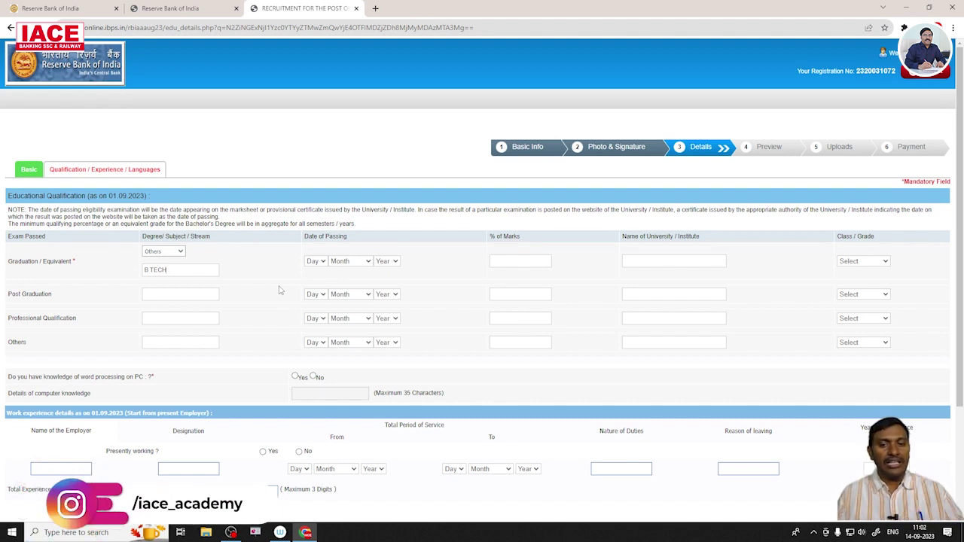
Set the graduation date of passing to 01 June 2021.
{"action": "left_click", "coordinate": [316, 262]}
{"action": "left_click", "coordinate": [311, 280]}
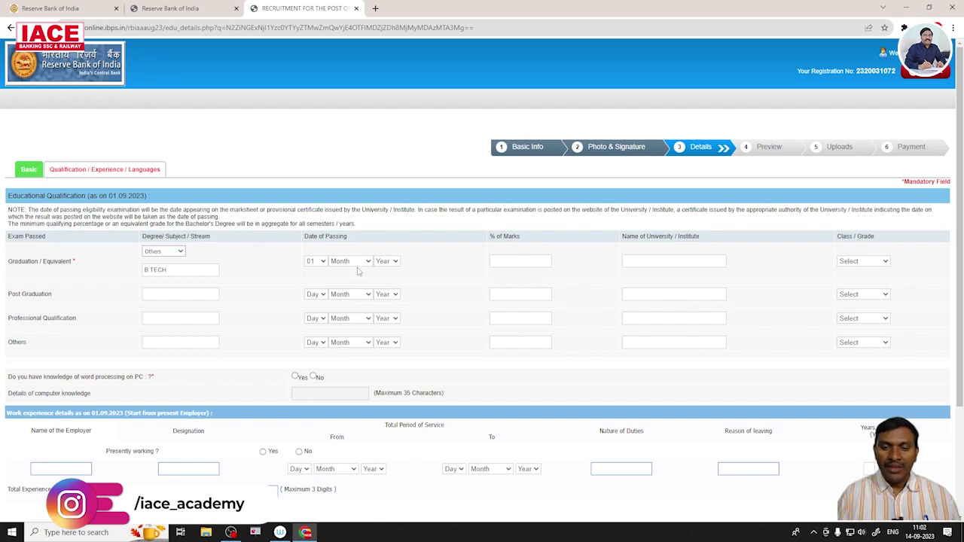
{"action": "left_click", "coordinate": [350, 262]}
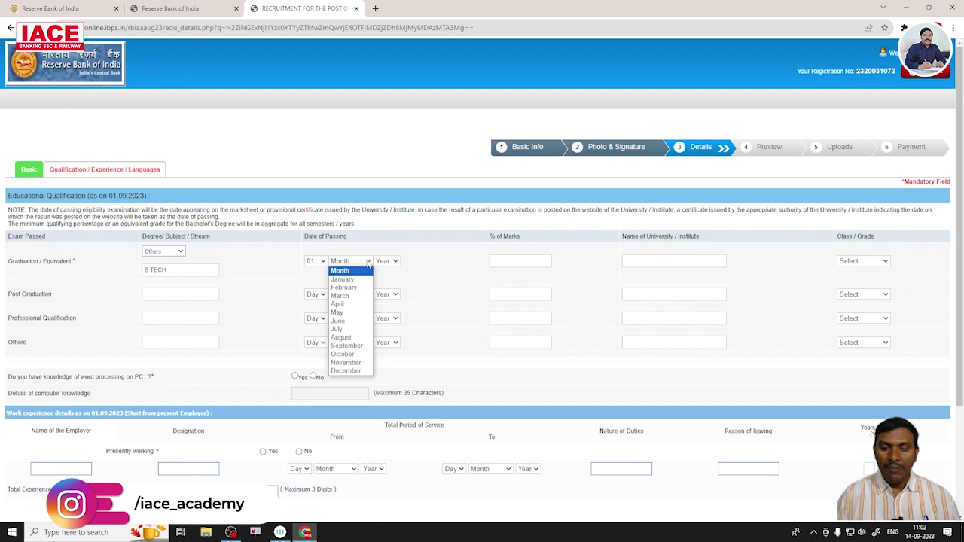
{"action": "left_click", "coordinate": [340, 322]}
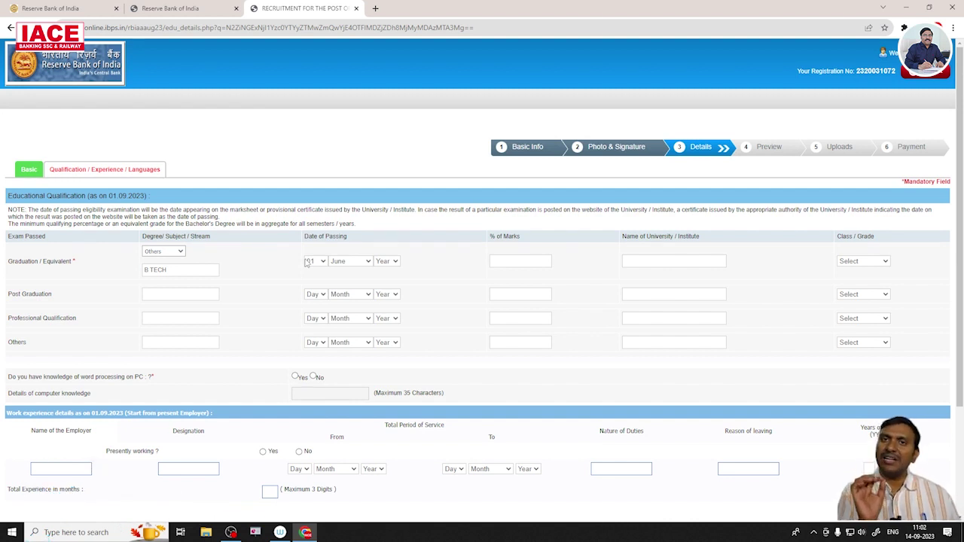
{"action": "left_click", "coordinate": [398, 264]}
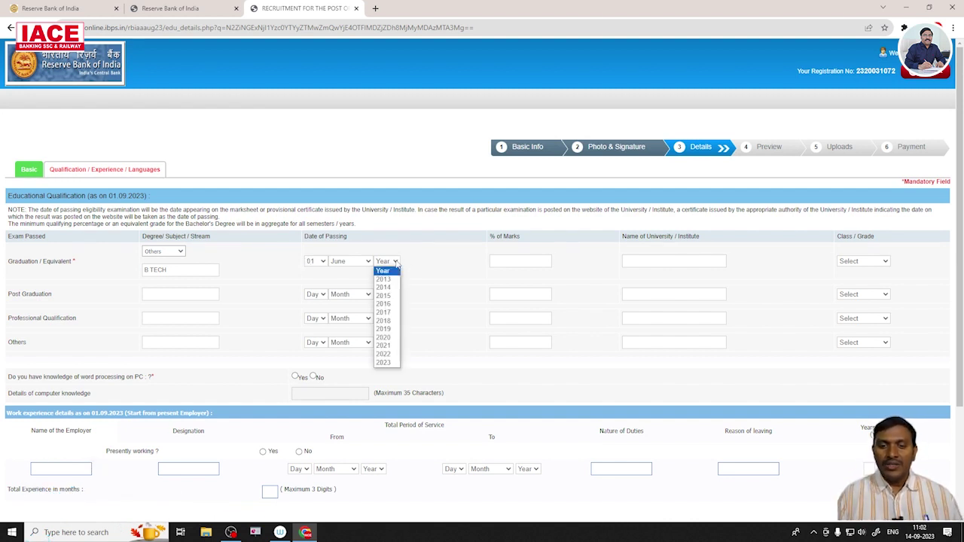
{"action": "left_click", "coordinate": [383, 345]}
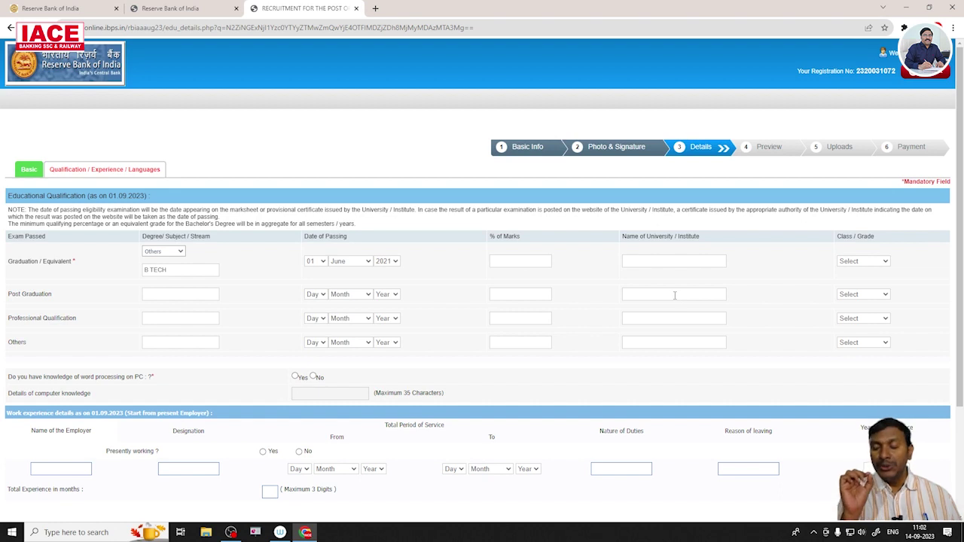
Enter 76.59 percent marks and OSMANIA UNIVERSITY as the university.
{"action": "type", "text": "6"}
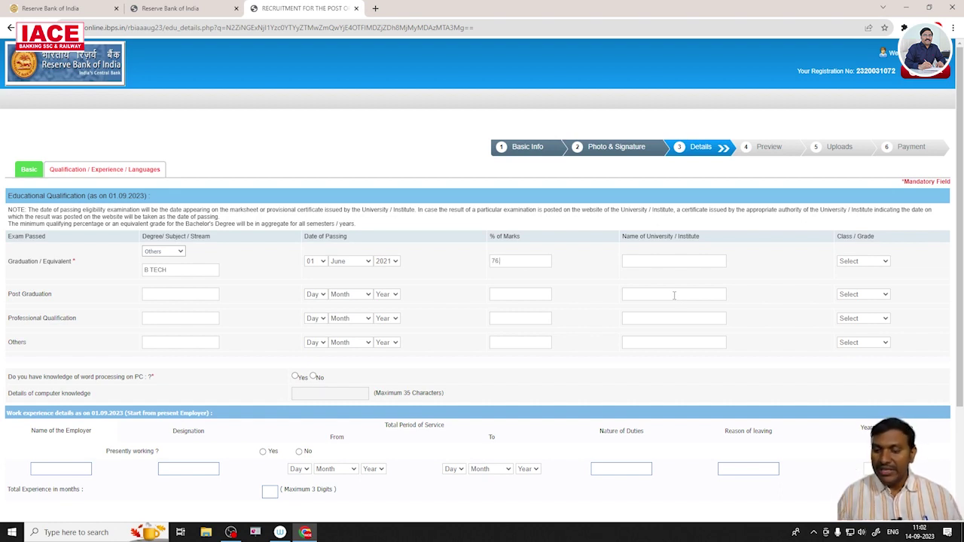
{"action": "type", "text": ".2.59"}
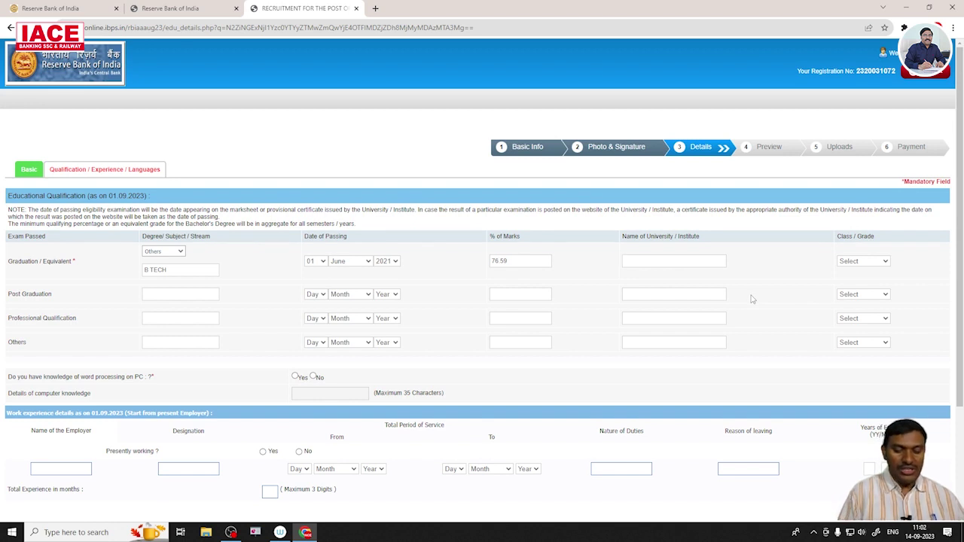
{"action": "type", "text": "OSMAN"}
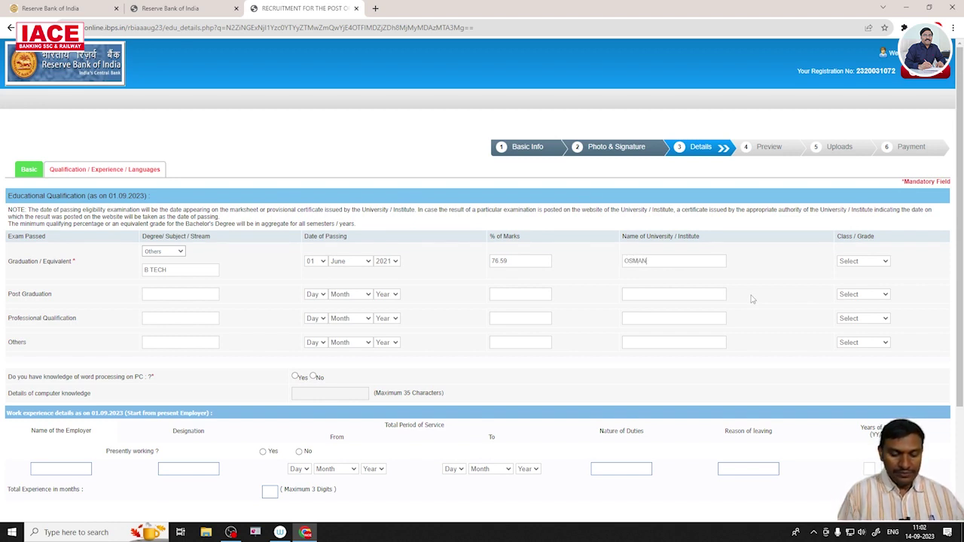
{"action": "type", "text": "IA UNIVERSITY"}
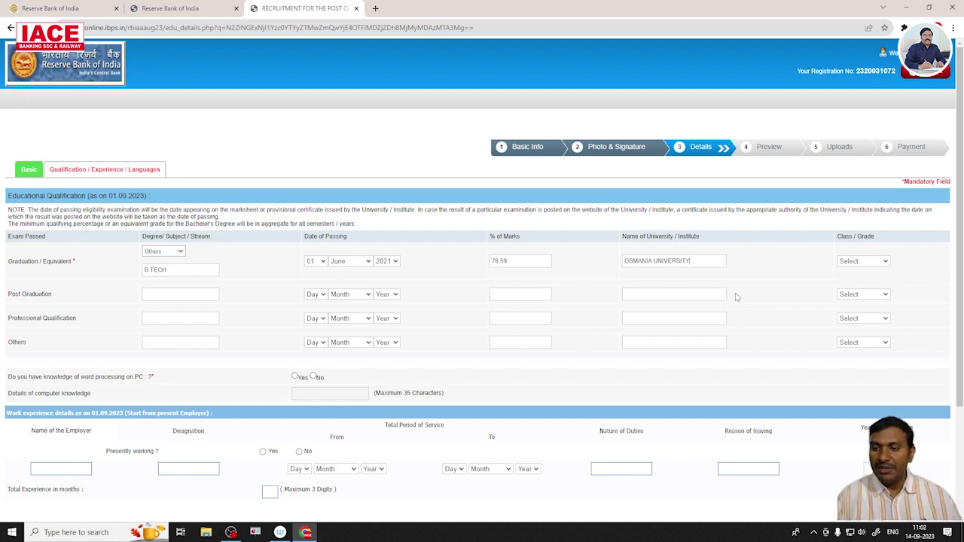
{"action": "left_click", "coordinate": [874, 263]}
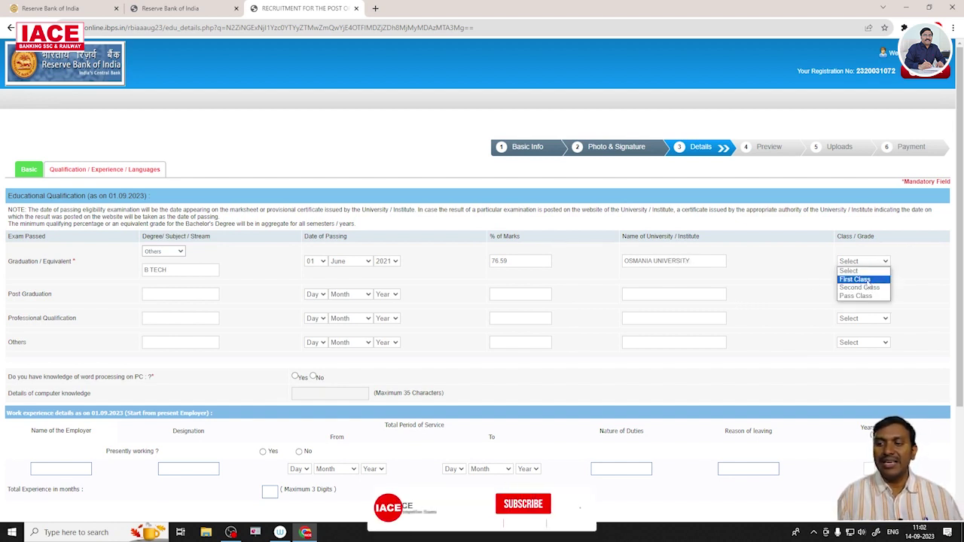
Select First Class as the graduation class / grade.
{"action": "left_click", "coordinate": [866, 279]}
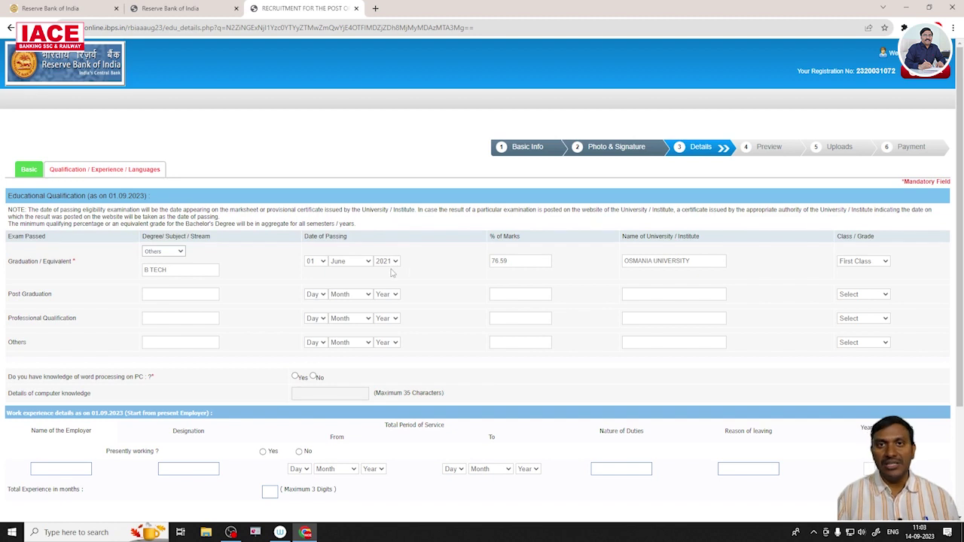
Add TELUGU as a known language with read, write and speak ticked.
{"action": "scroll", "coordinate": [393, 273], "scroll_direction": "down", "scroll_amount": 2}
{"action": "scroll", "coordinate": [392, 273], "scroll_direction": "down", "scroll_amount": 1}
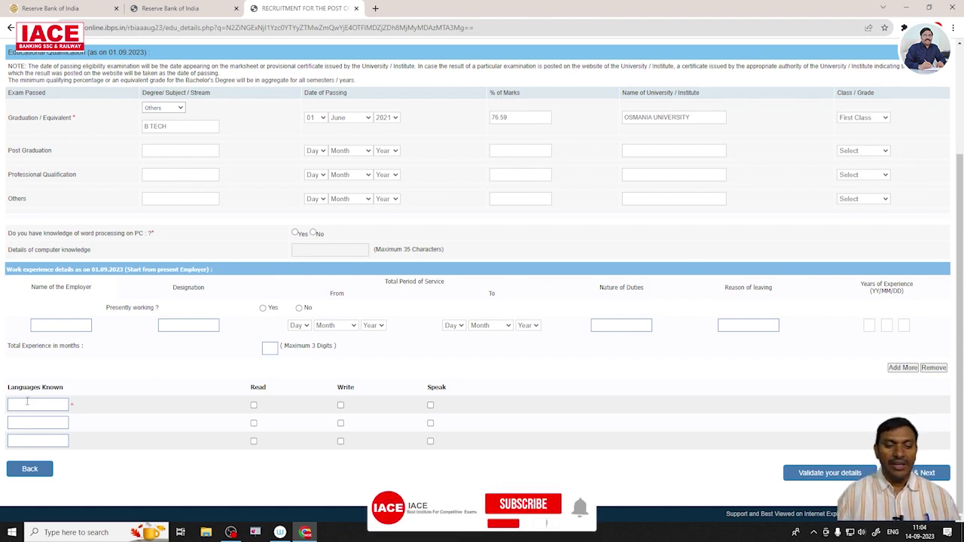
{"action": "type", "text": "TE"}
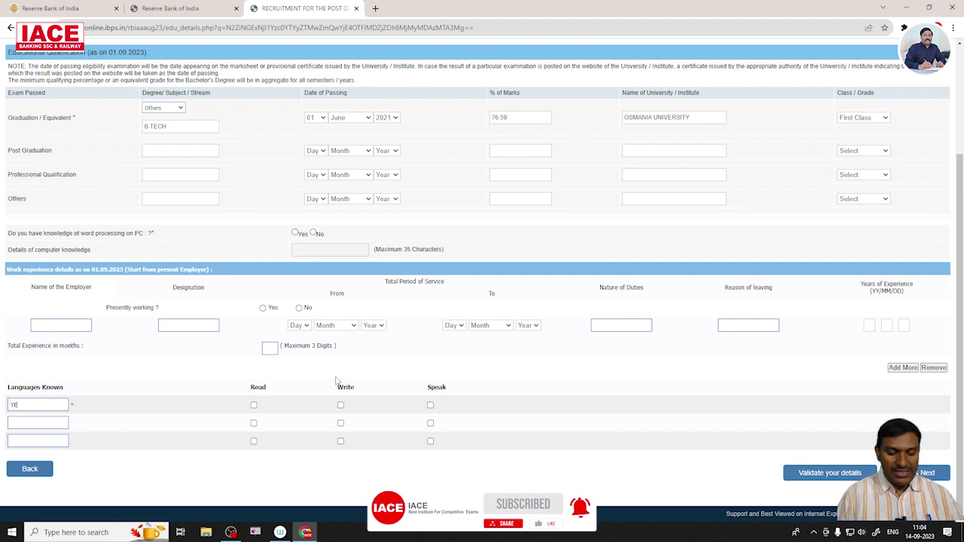
{"action": "type", "text": "LUGU"}
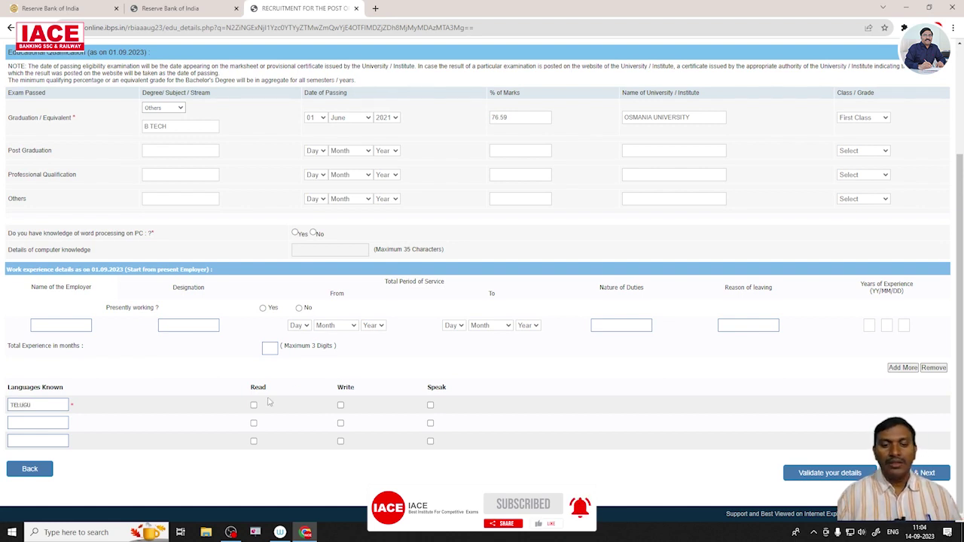
{"action": "left_click", "coordinate": [253, 406]}
{"action": "left_click", "coordinate": [341, 405]}
{"action": "left_click", "coordinate": [430, 406]}
Add ENGLISH as a second known language with read, write and speak ticked.
{"action": "left_click", "coordinate": [36, 424]}
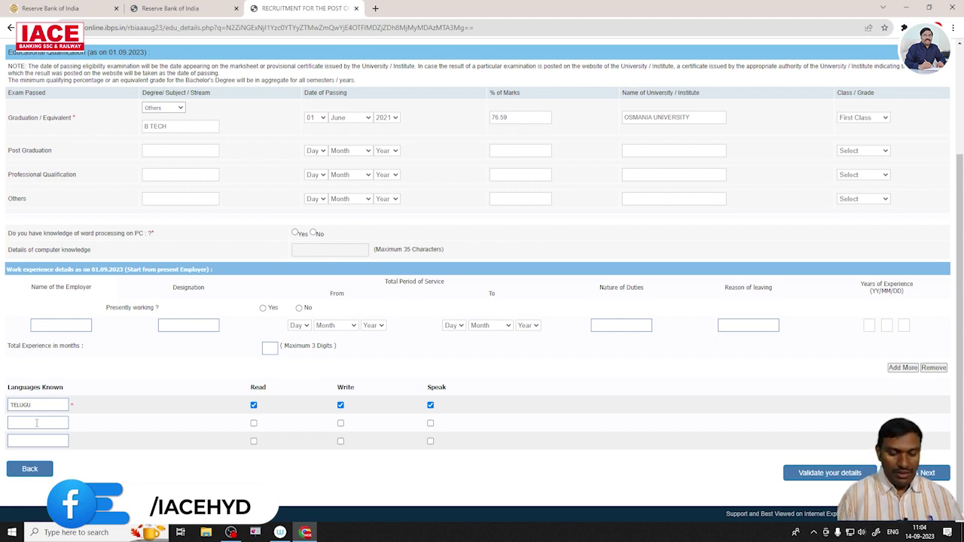
{"action": "type", "text": "ENGLISH"}
{"action": "left_click", "coordinate": [253, 424]}
{"action": "left_click", "coordinate": [340, 424]}
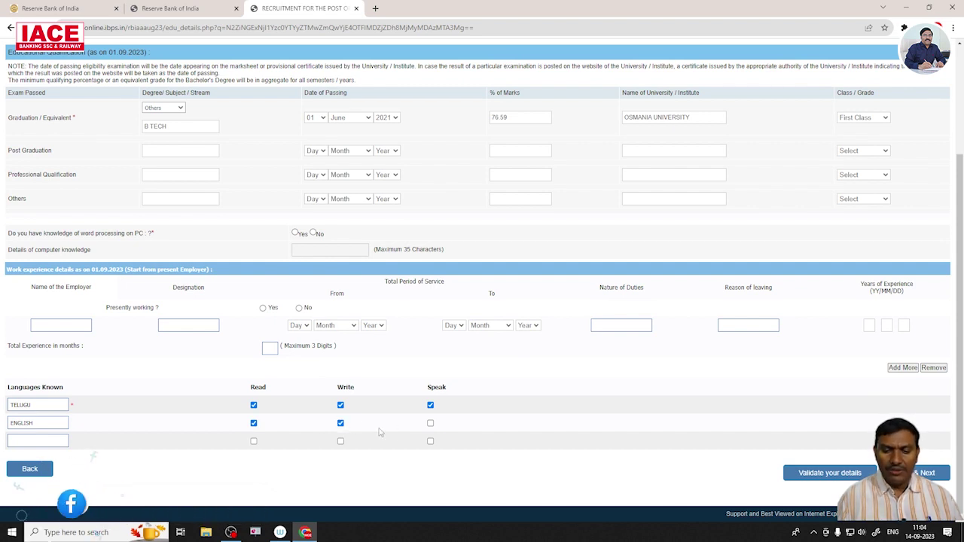
{"action": "left_click", "coordinate": [431, 423]}
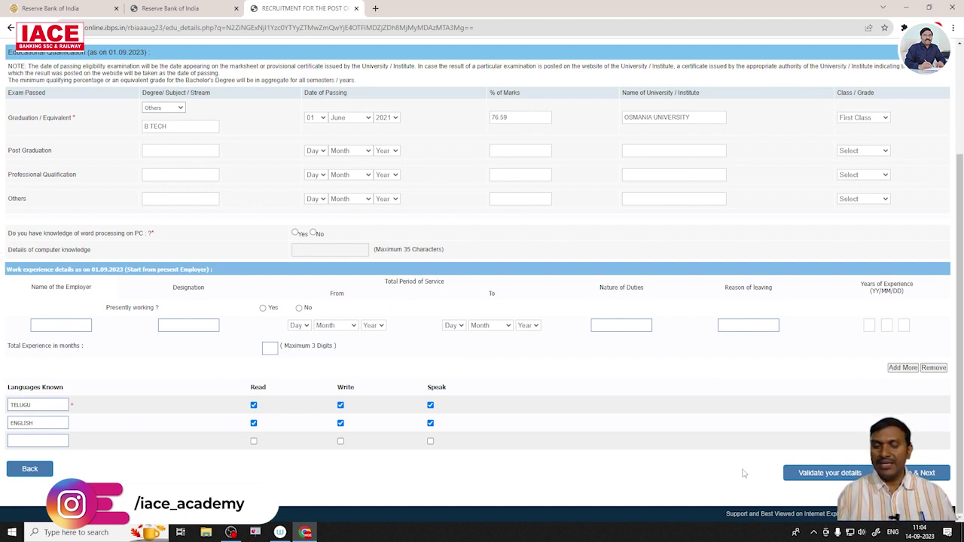
Answer Yes to word processing, enter ACEDEMIC STUDIES as computer knowledge, and pass validation.
{"action": "left_click", "coordinate": [809, 480]}
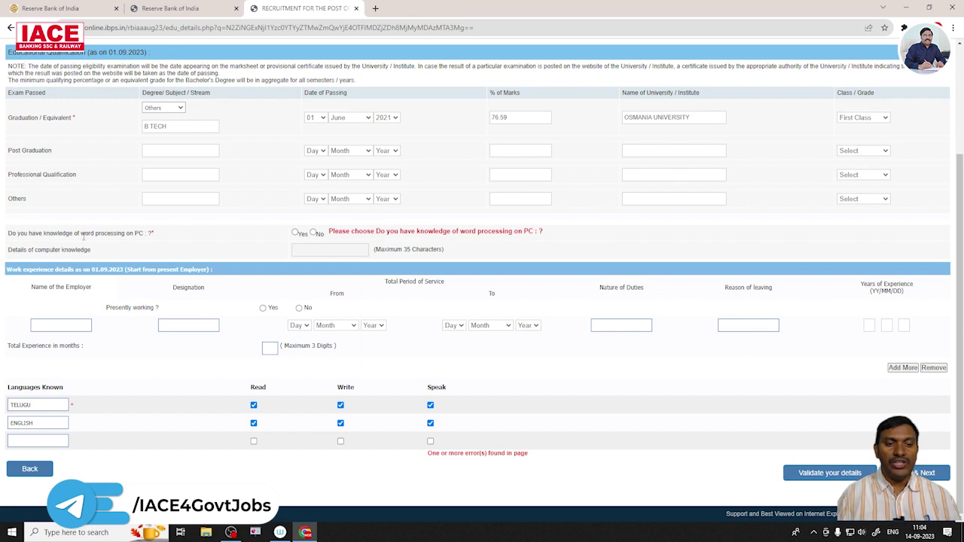
{"action": "left_click", "coordinate": [295, 233]}
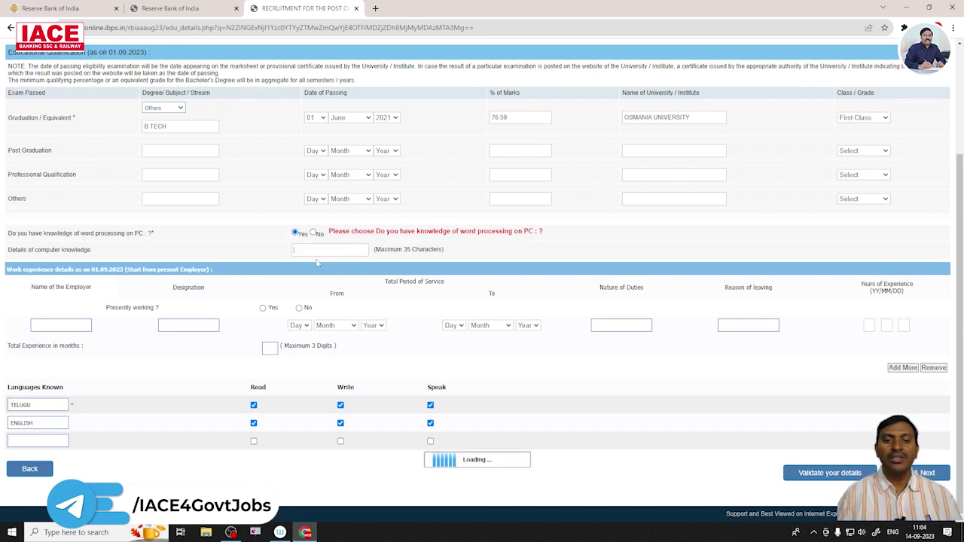
{"action": "type", "text": "ACEDEMIC STUDIES"}
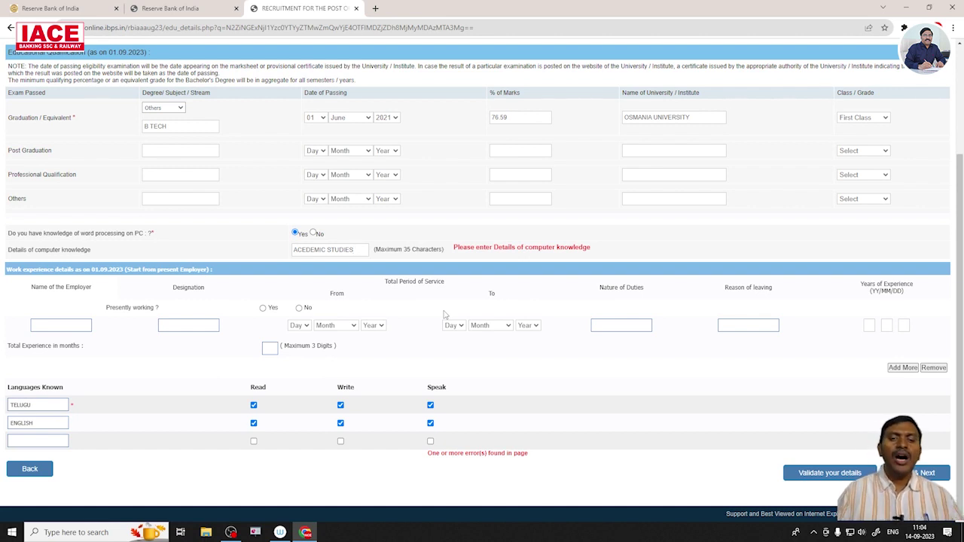
{"action": "left_click", "coordinate": [818, 474]}
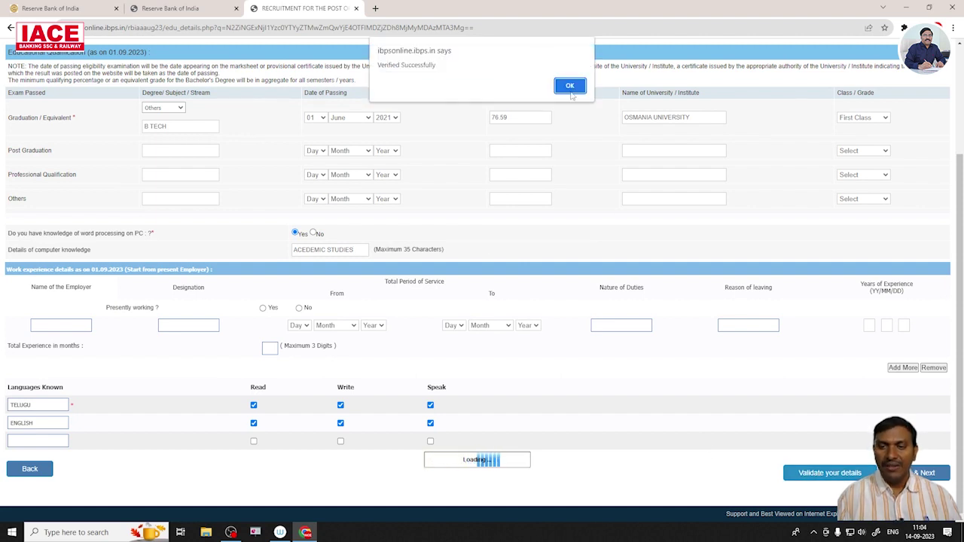
{"action": "left_click", "coordinate": [568, 86]}
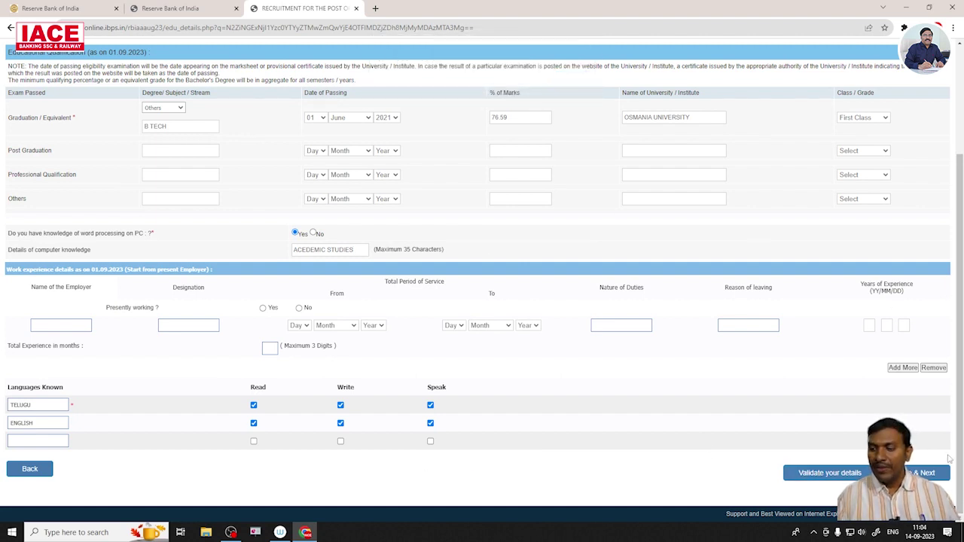
{"action": "left_click", "coordinate": [905, 474]}
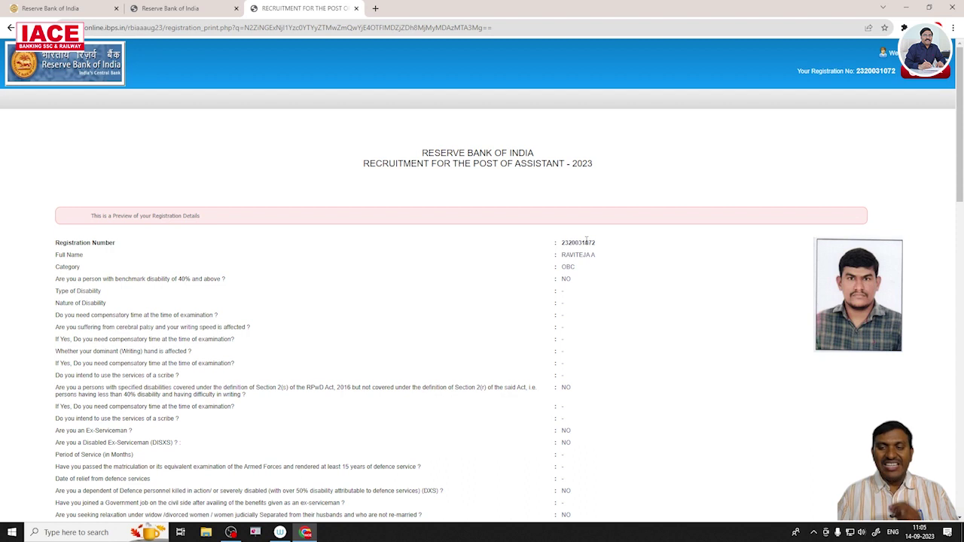
{"action": "scroll", "coordinate": [586, 241], "scroll_direction": "down", "scroll_amount": 1}
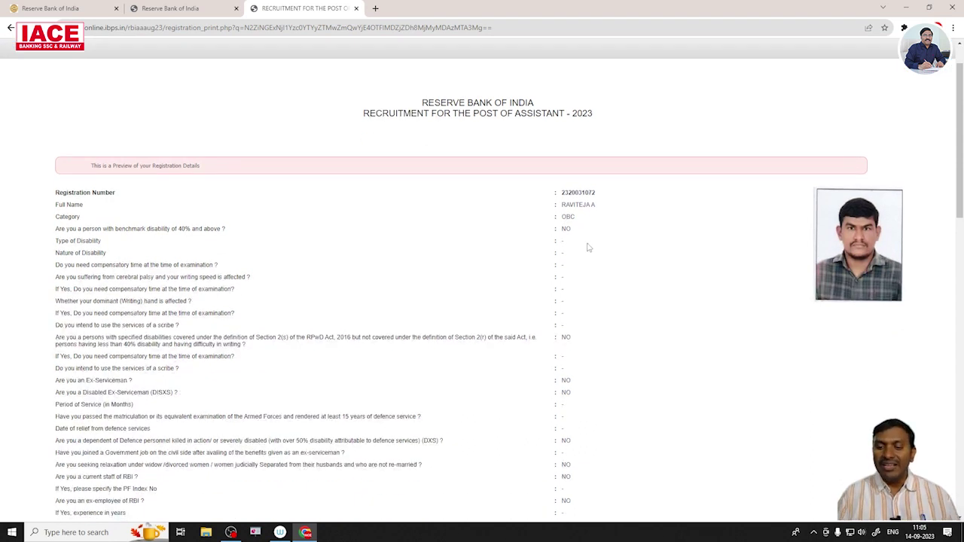
{"action": "scroll", "coordinate": [588, 245], "scroll_direction": "down", "scroll_amount": 1}
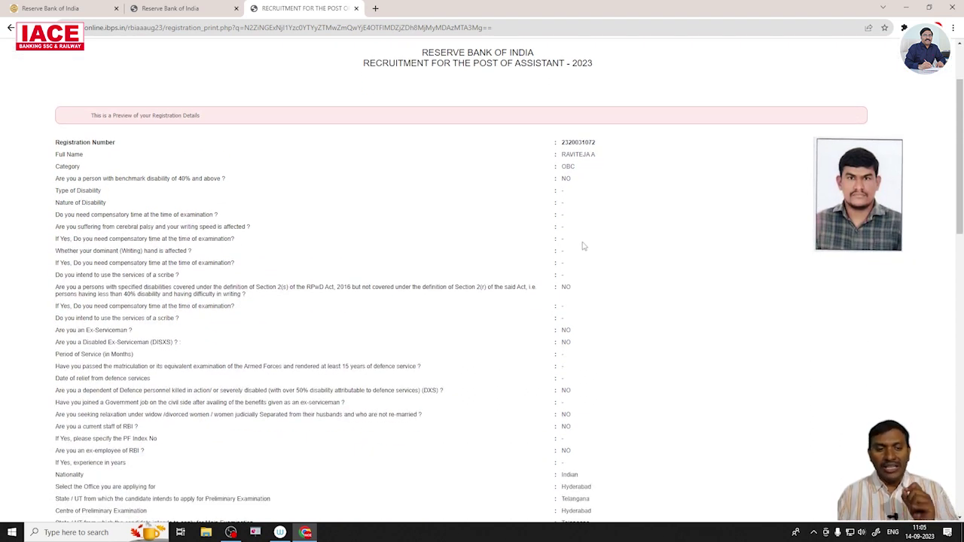
{"action": "scroll", "coordinate": [580, 191], "scroll_direction": "down", "scroll_amount": 3}
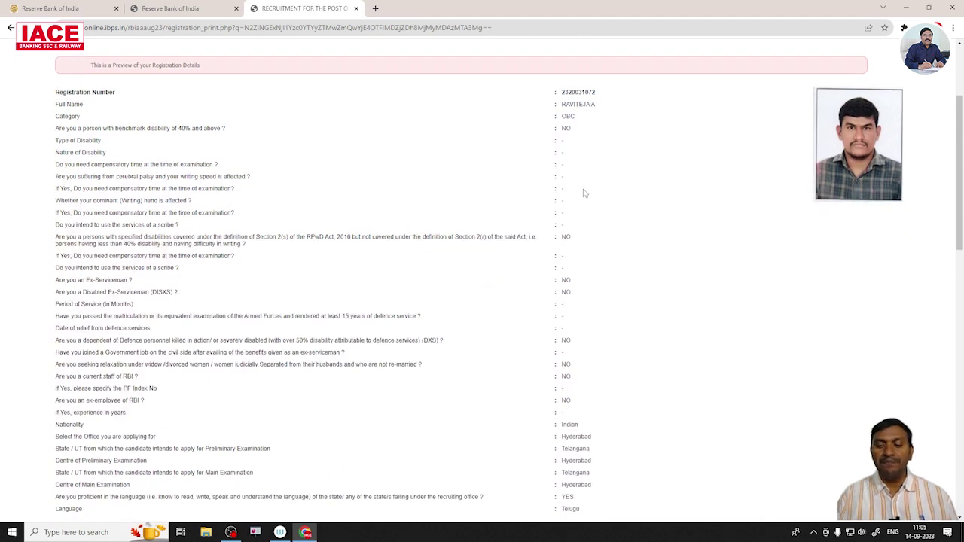
{"action": "scroll", "coordinate": [584, 194], "scroll_direction": "down", "scroll_amount": 4}
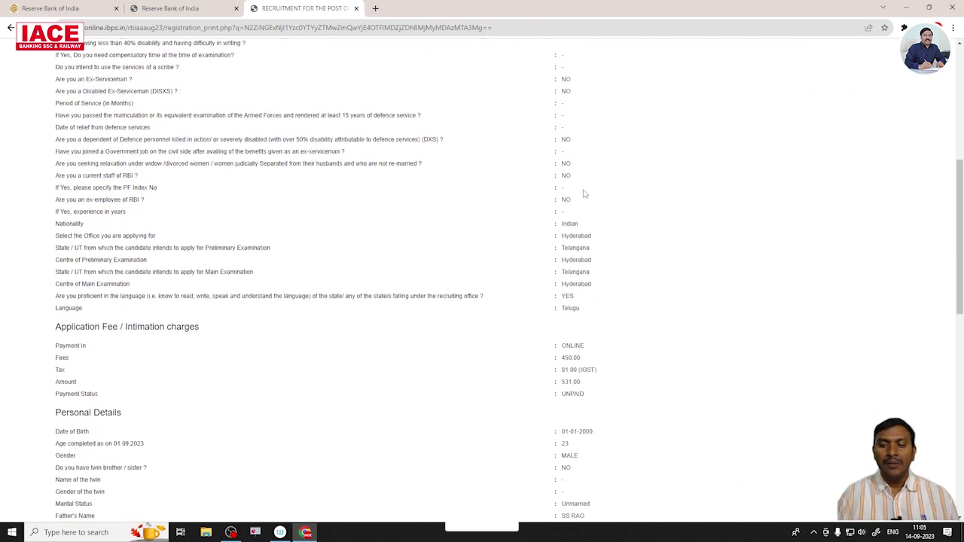
{"action": "scroll", "coordinate": [584, 193], "scroll_direction": "down", "scroll_amount": 6}
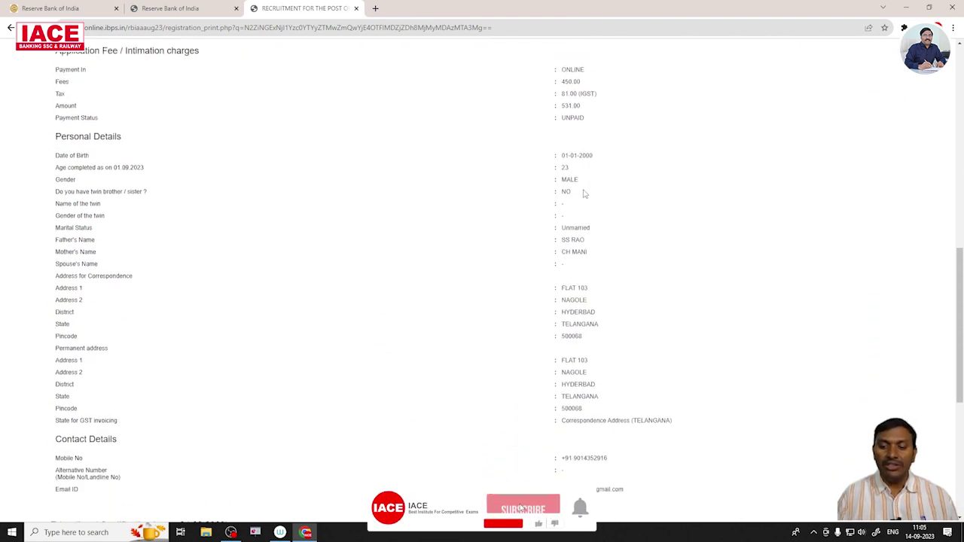
{"action": "scroll", "coordinate": [584, 193], "scroll_direction": "down", "scroll_amount": 3}
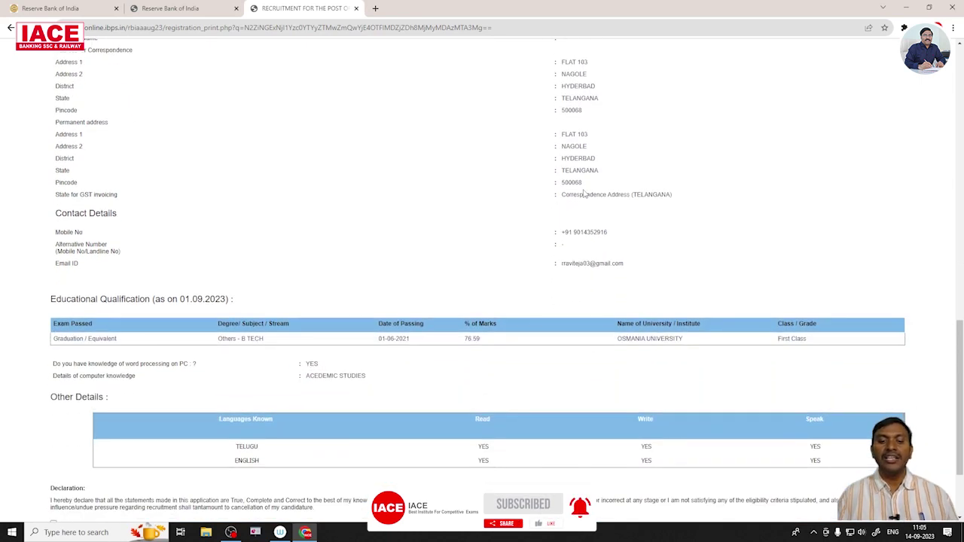
{"action": "scroll", "coordinate": [585, 194], "scroll_direction": "down", "scroll_amount": 2}
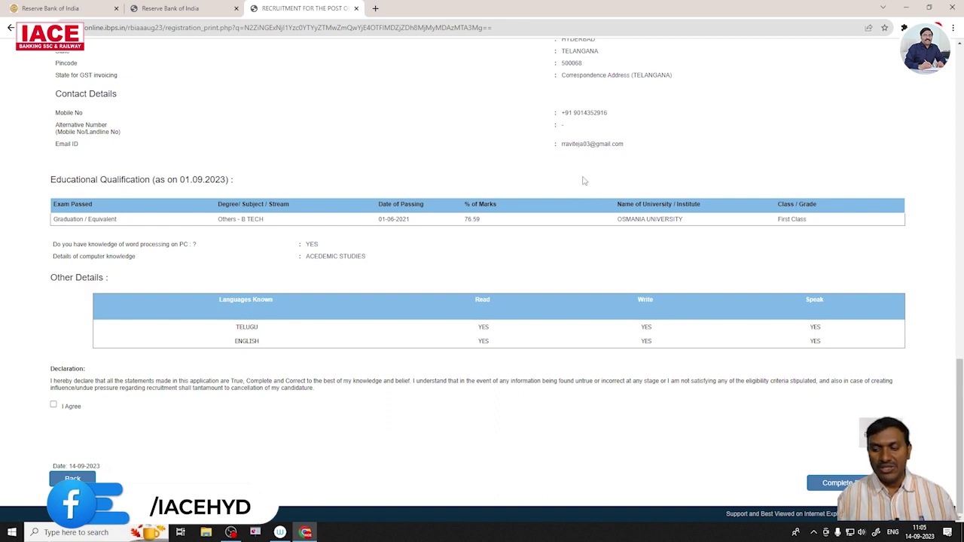
Tick I Agree, complete the registration, and confirm both final-data dialogs.
{"action": "left_click", "coordinate": [54, 406]}
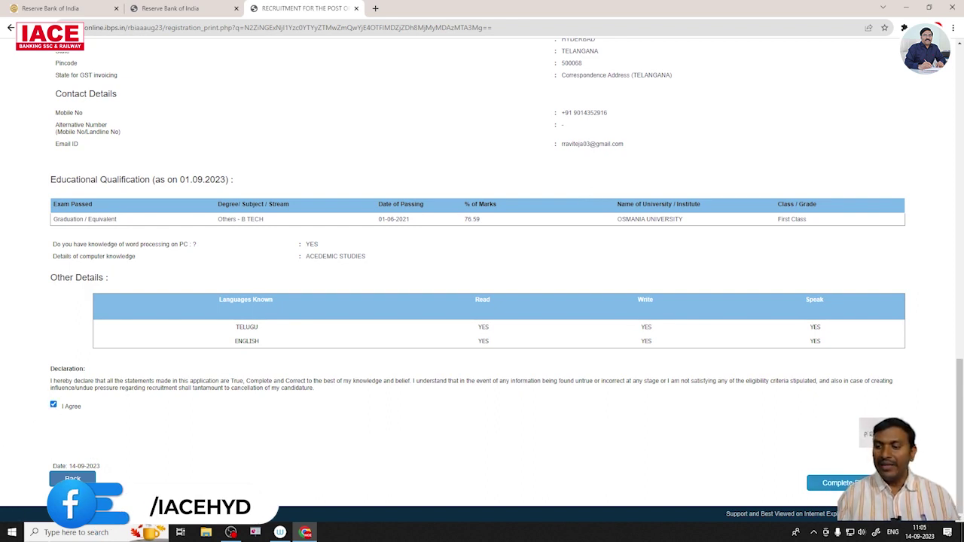
{"action": "left_click", "coordinate": [829, 483]}
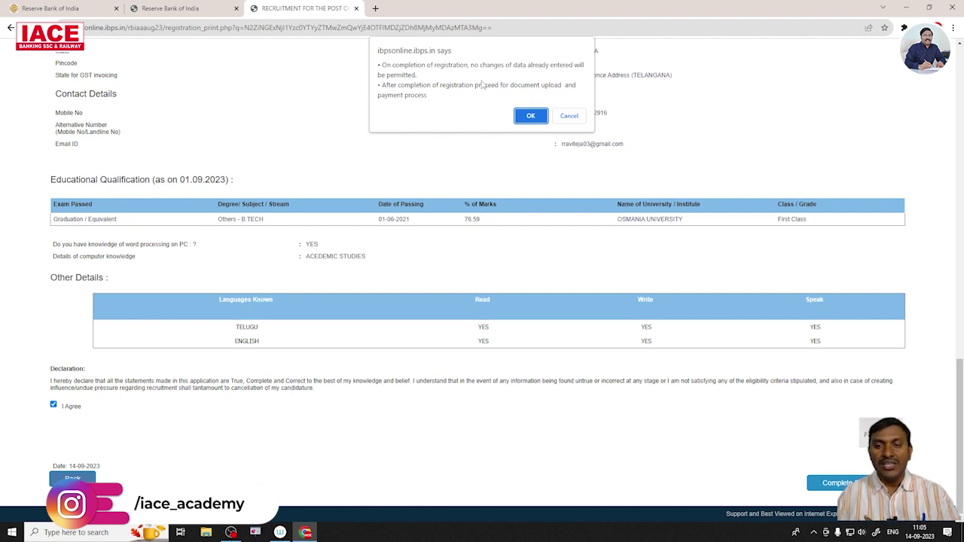
{"action": "left_click", "coordinate": [531, 116]}
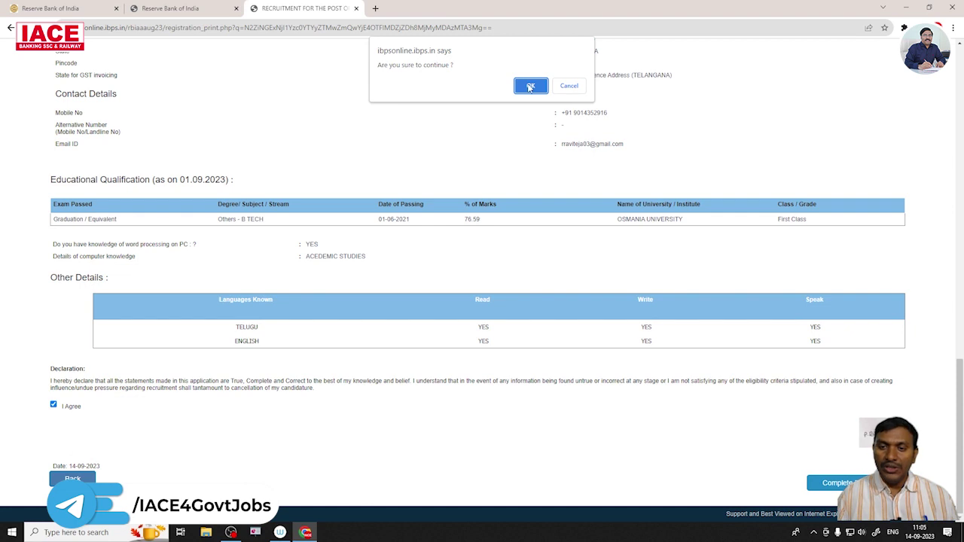
{"action": "left_click", "coordinate": [531, 87]}
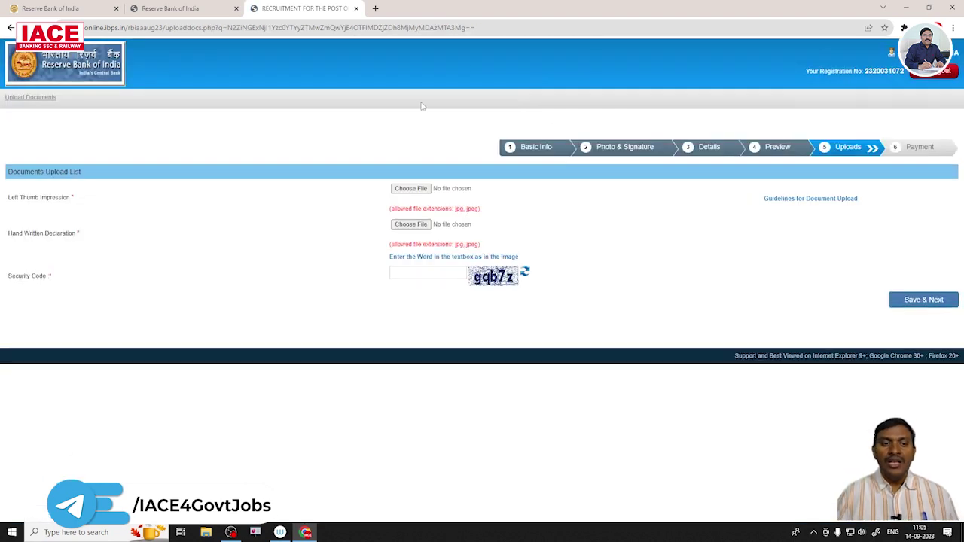
Attach the prsltm left thumb impression image and accept its preview.
{"action": "left_click", "coordinate": [407, 189]}
{"action": "left_click", "coordinate": [168, 94]}
{"action": "left_click", "coordinate": [396, 255]}
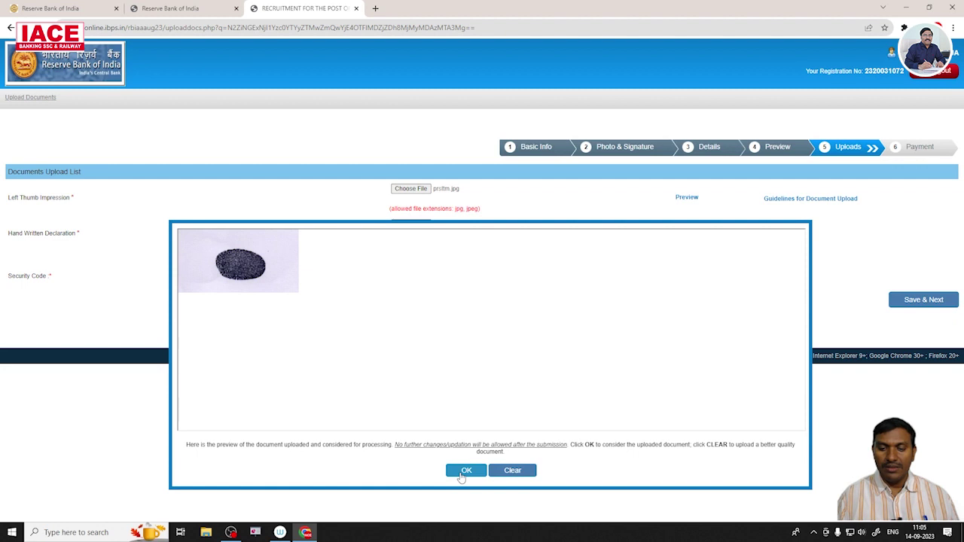
{"action": "left_click", "coordinate": [465, 471]}
Attach the handwritten declaration image, accept its preview, enter the security code and save.
{"action": "left_click", "coordinate": [414, 225]}
{"action": "left_click", "coordinate": [283, 96]}
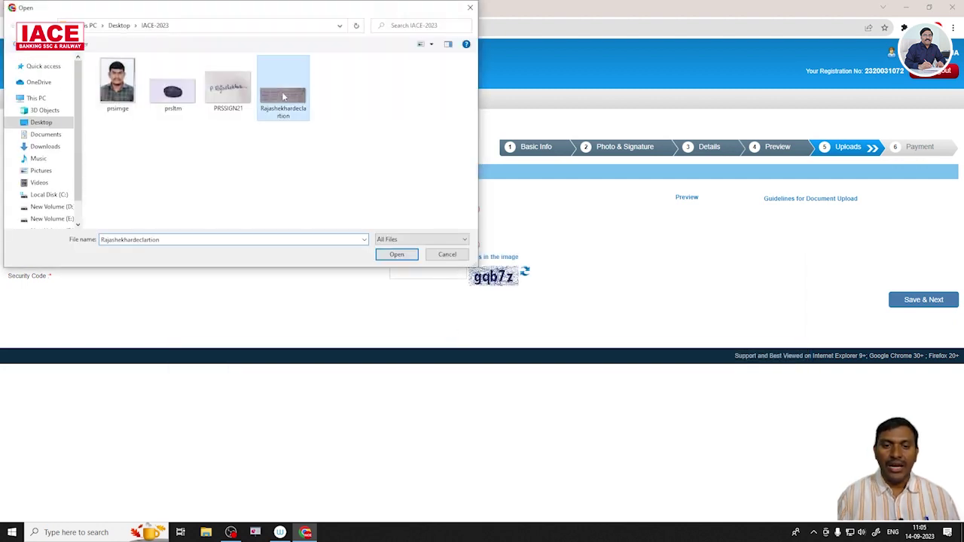
{"action": "left_click", "coordinate": [393, 255]}
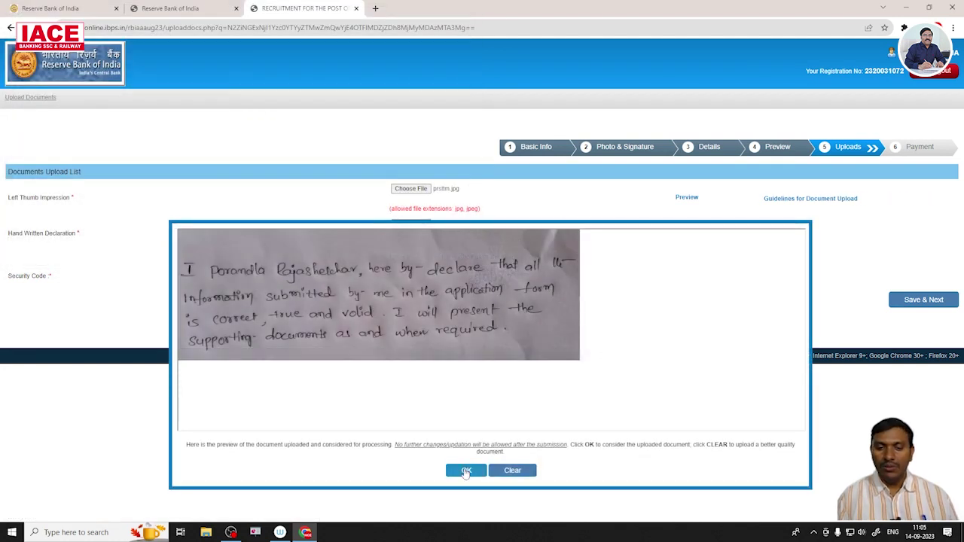
{"action": "left_click", "coordinate": [465, 470]}
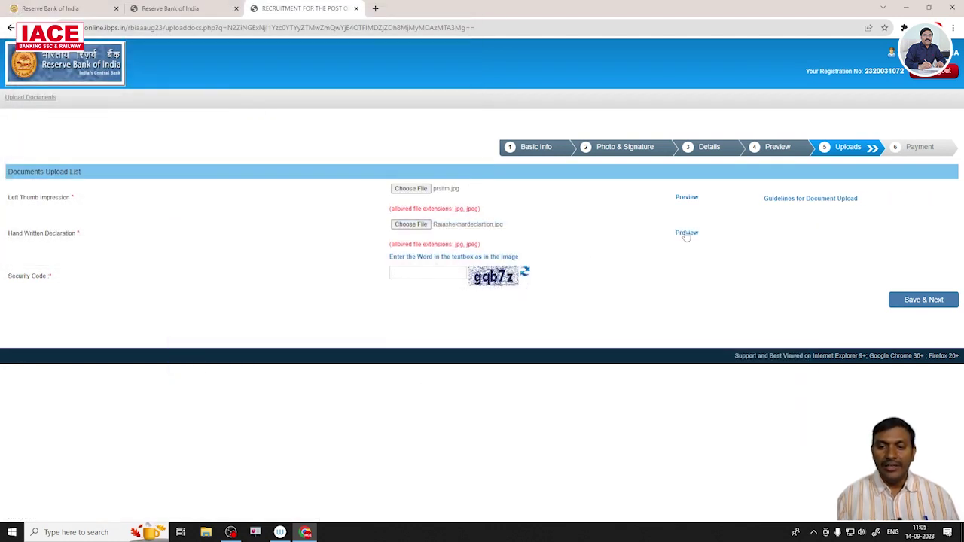
{"action": "type", "text": "gqb7z"}
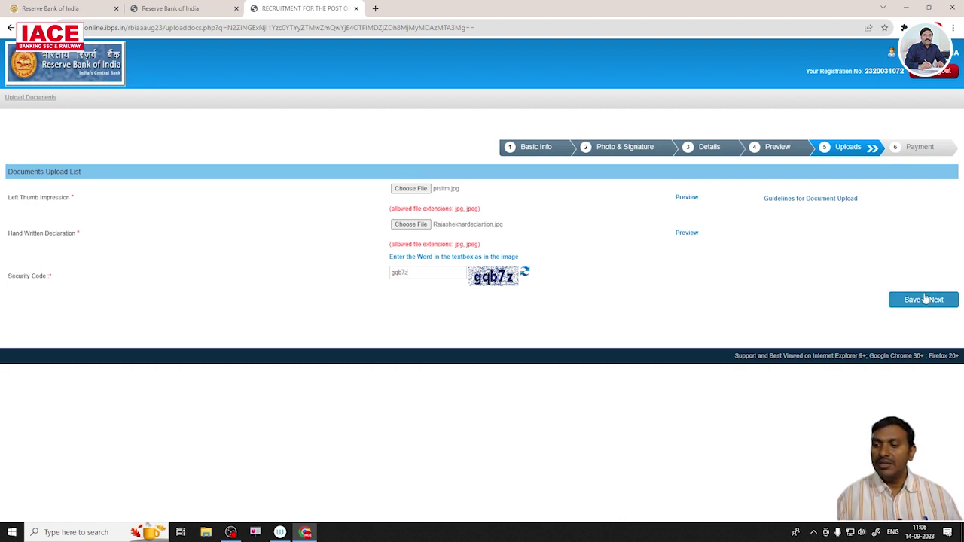
{"action": "left_click", "coordinate": [924, 300]}
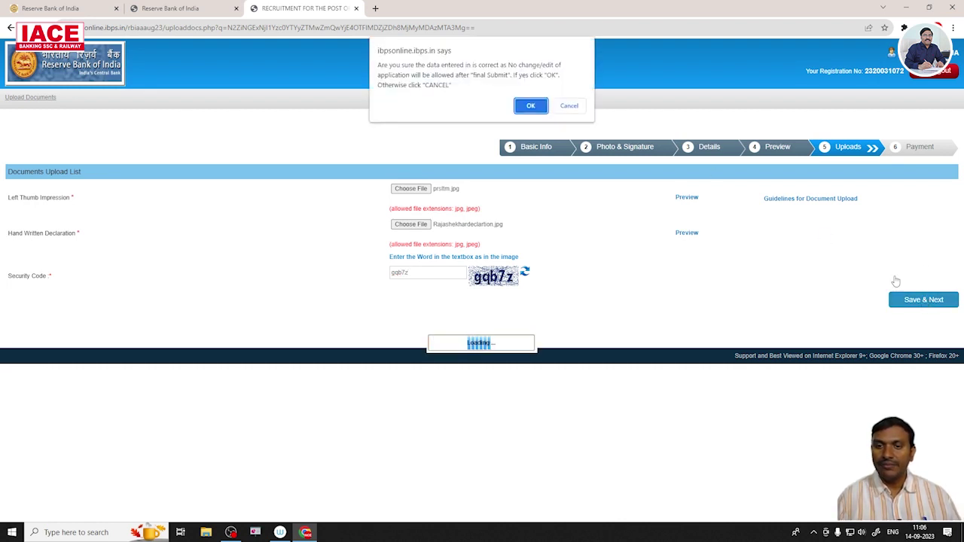
Confirm the uploads as final and submit the 531.00 fee form with the security code.
{"action": "left_click", "coordinate": [531, 107]}
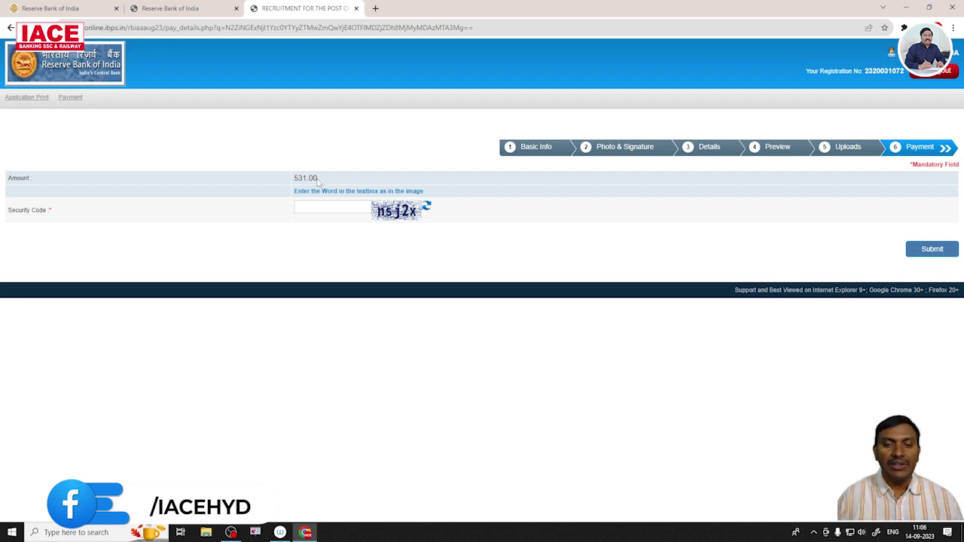
{"action": "left_click", "coordinate": [322, 205]}
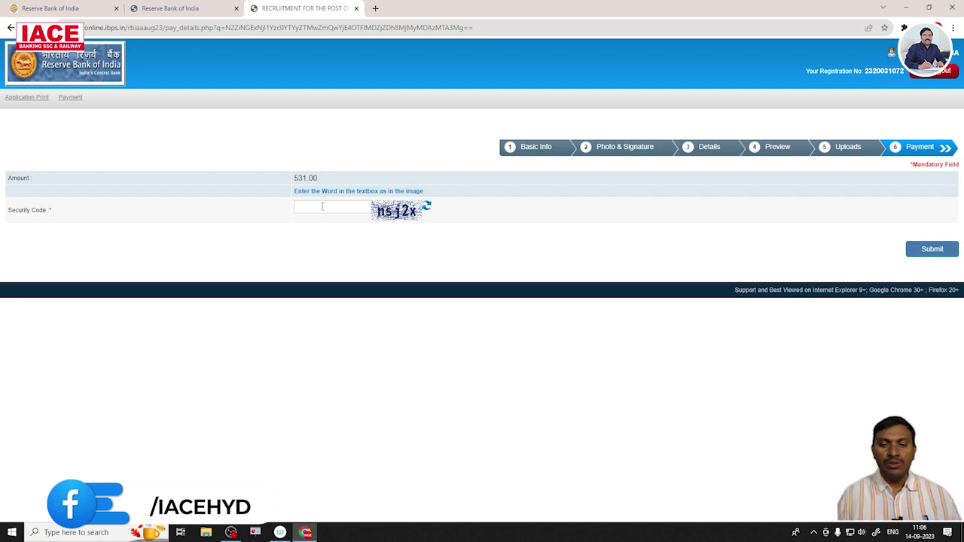
{"action": "type", "text": "ns"}
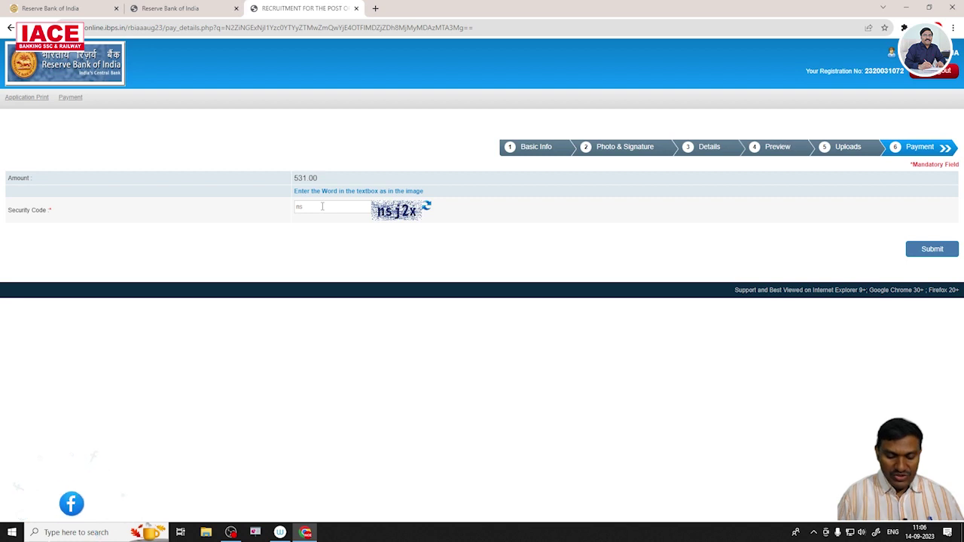
{"action": "type", "text": "j"}
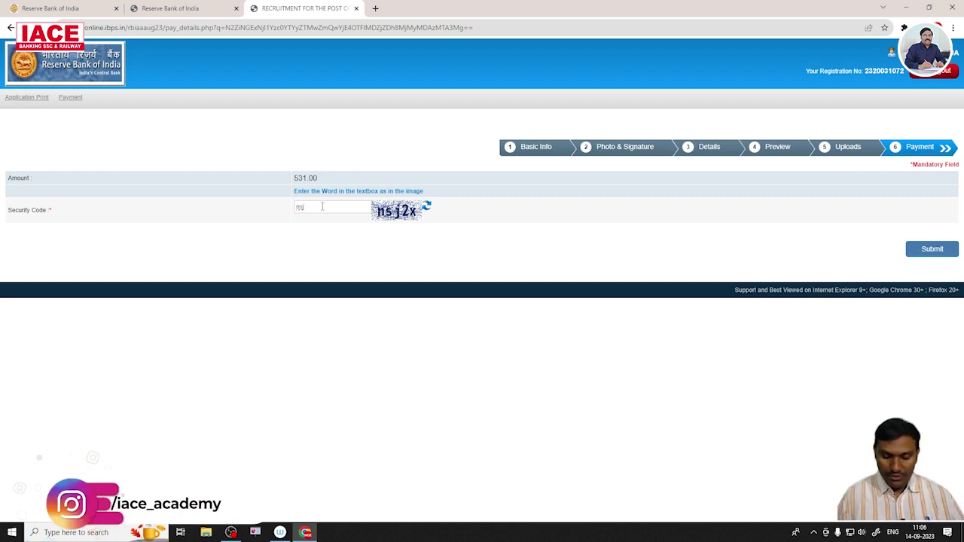
{"action": "type", "text": "2x"}
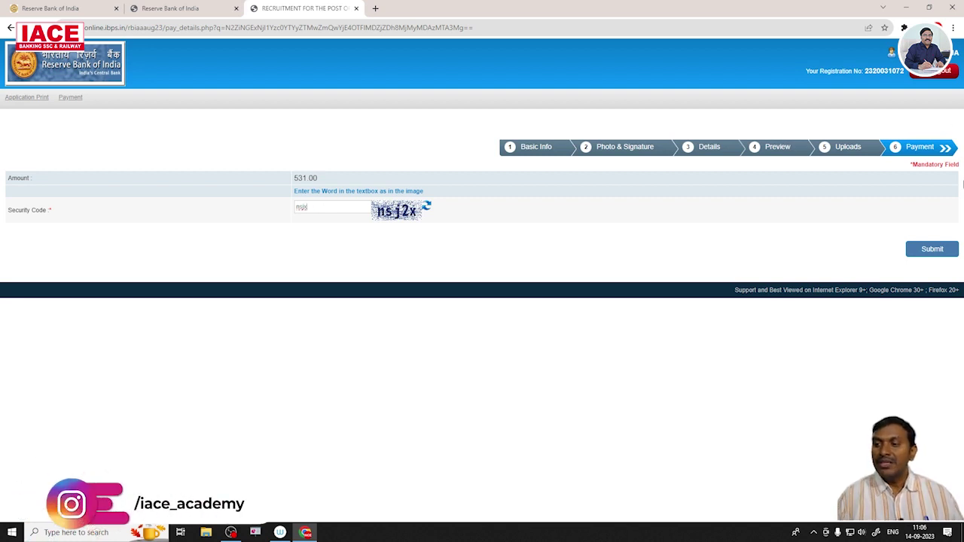
{"action": "left_click", "coordinate": [926, 255]}
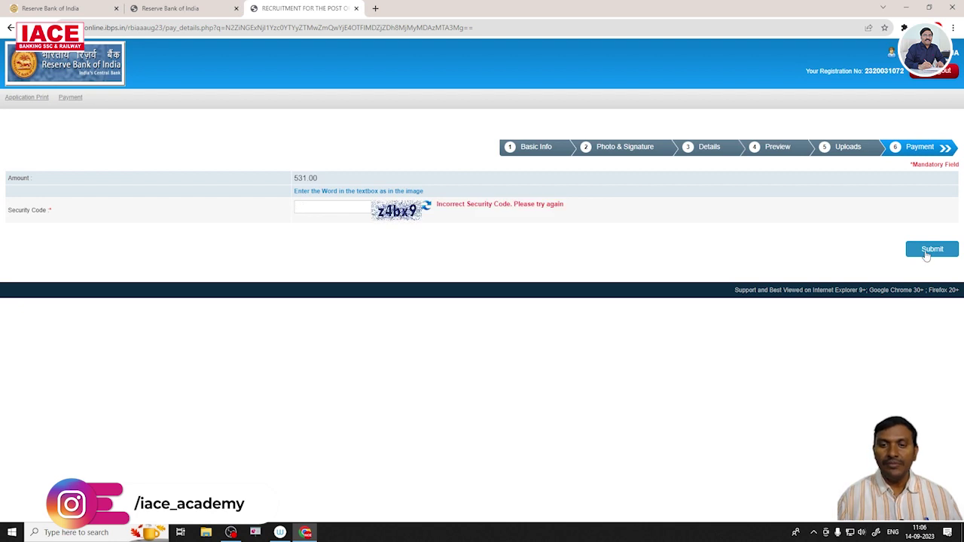
Enter the new security code after the incorrect-code error and resubmit the fee form.
{"action": "left_click", "coordinate": [309, 209]}
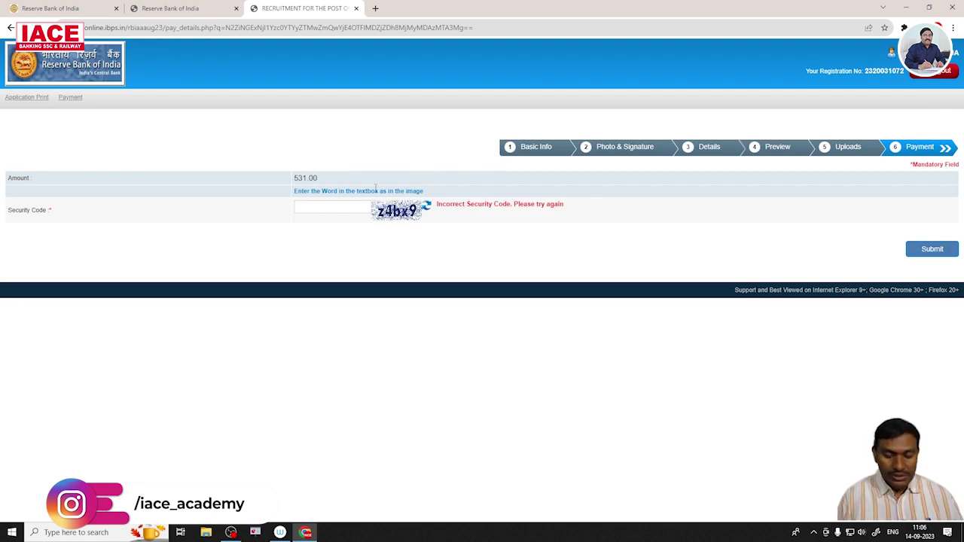
{"action": "type", "text": "z4"}
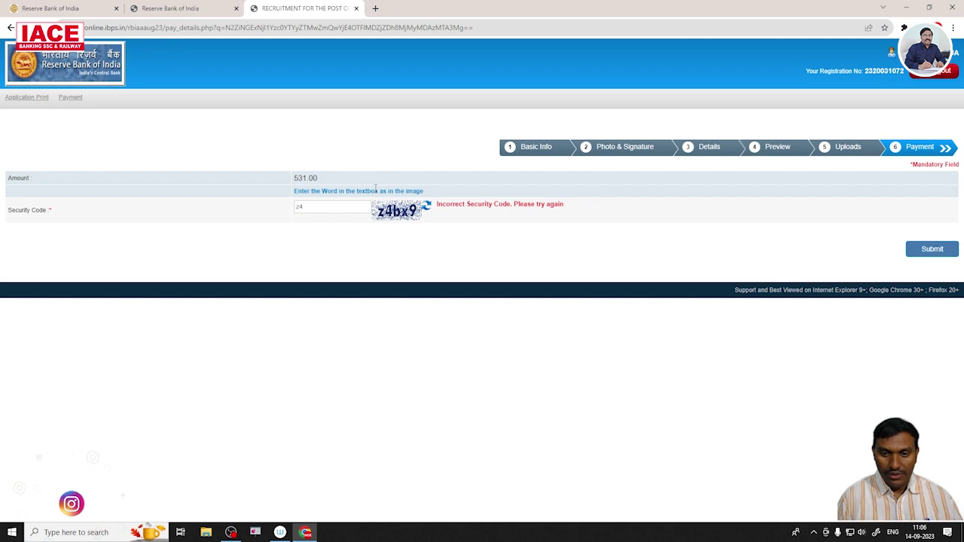
{"action": "type", "text": "bx9"}
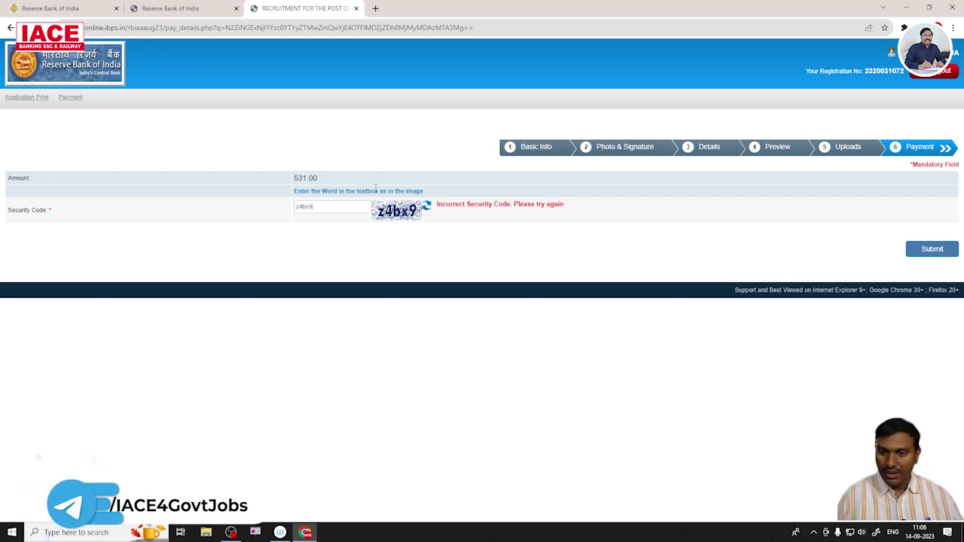
{"action": "left_click", "coordinate": [933, 251]}
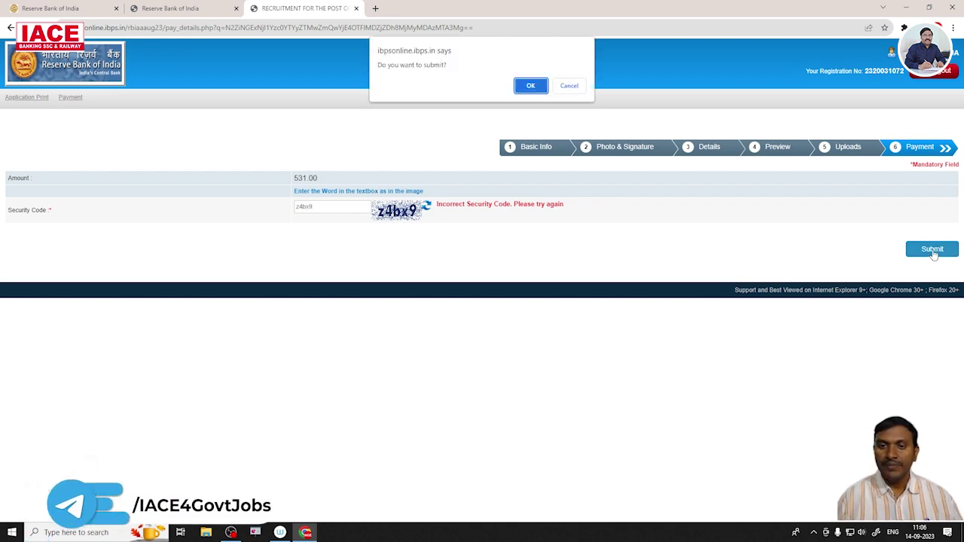
Confirm 'Do you want to submit?' to proceed to BillDesk for the ₹531.00 fee.
{"action": "left_click", "coordinate": [531, 86]}
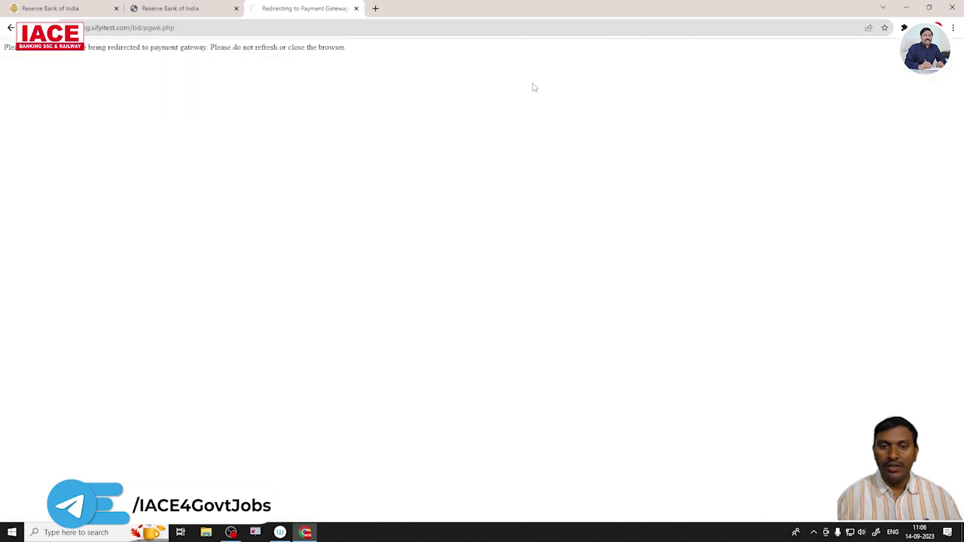